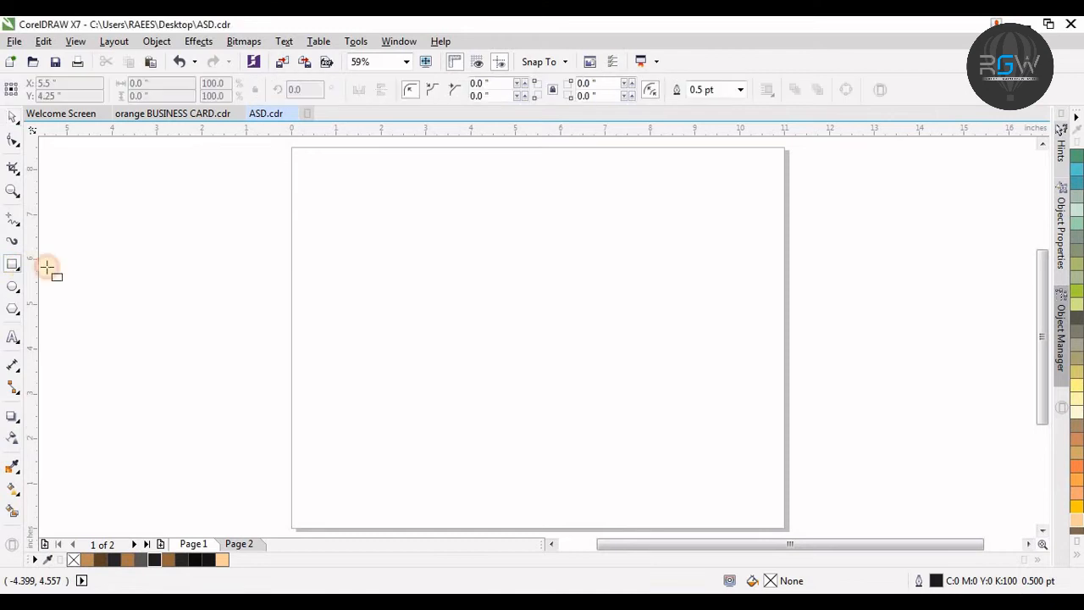
- Draw a rectangle, centre it on the page, and size it to 3.622 by 2.047 inches (52 mm high)
{"action": "mouse_move", "coordinate": [456, 271]}
{"action": "left_mouse_down"}
{"action": "mouse_move", "coordinate": [700, 391]}
{"action": "mouse_move", "coordinate": [653, 381]}
{"action": "mouse_move", "coordinate": [653, 392]}
{"action": "left_mouse_up"}
{"action": "key", "text": "p"}
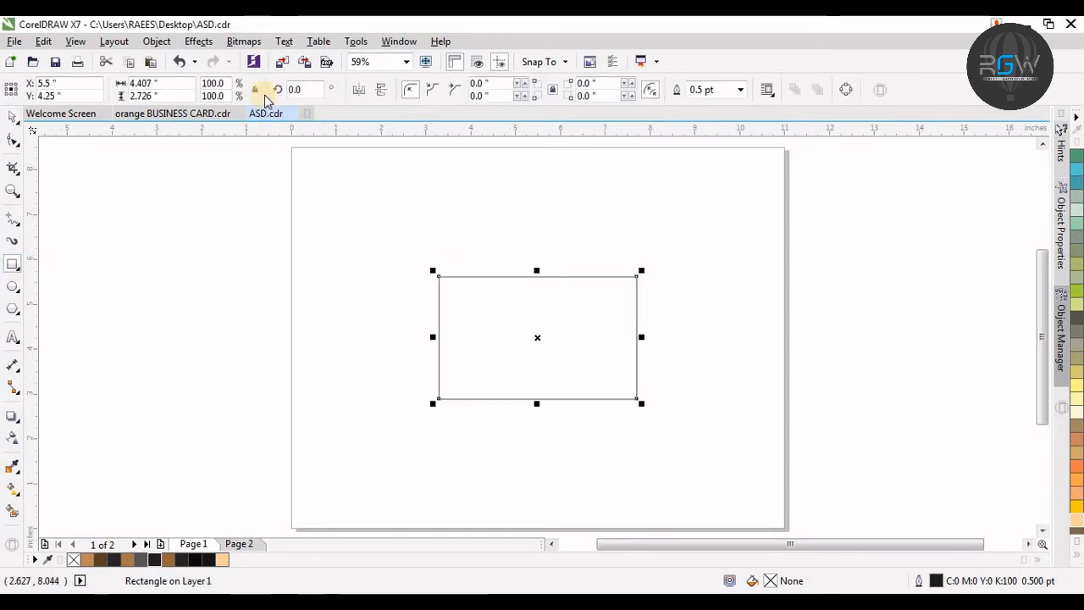
{"action": "double_click", "coordinate": [165, 82]}
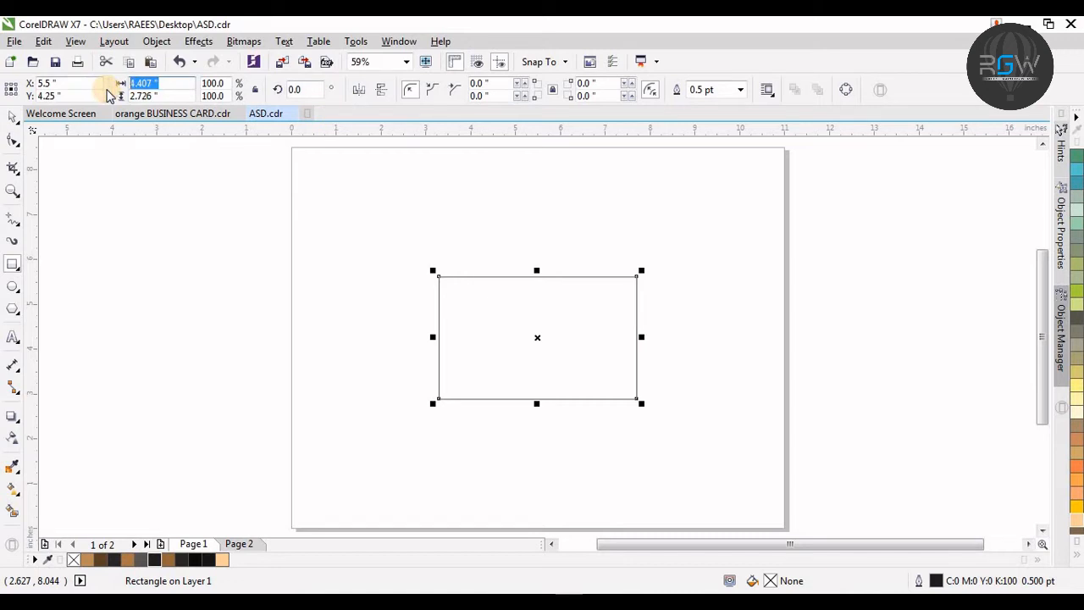
{"action": "type", "text": "52mm"}
{"action": "key", "text": "Return"}
{"action": "key", "text": "shift+F2"}
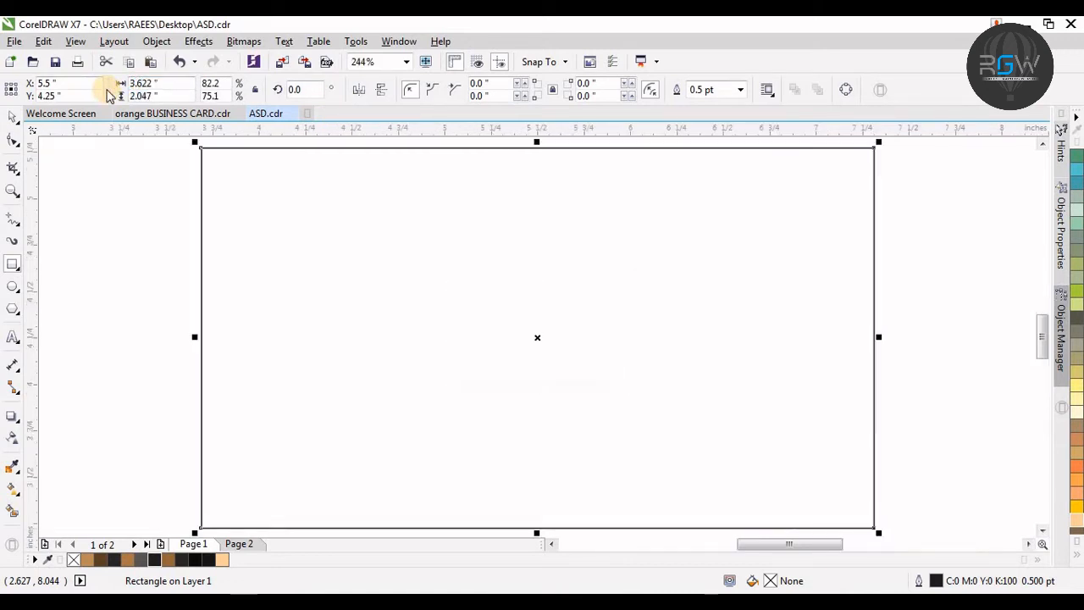
- Round all four corners of the card rectangle to a radius of about 0.188 inches
{"action": "left_click", "coordinate": [12, 141]}
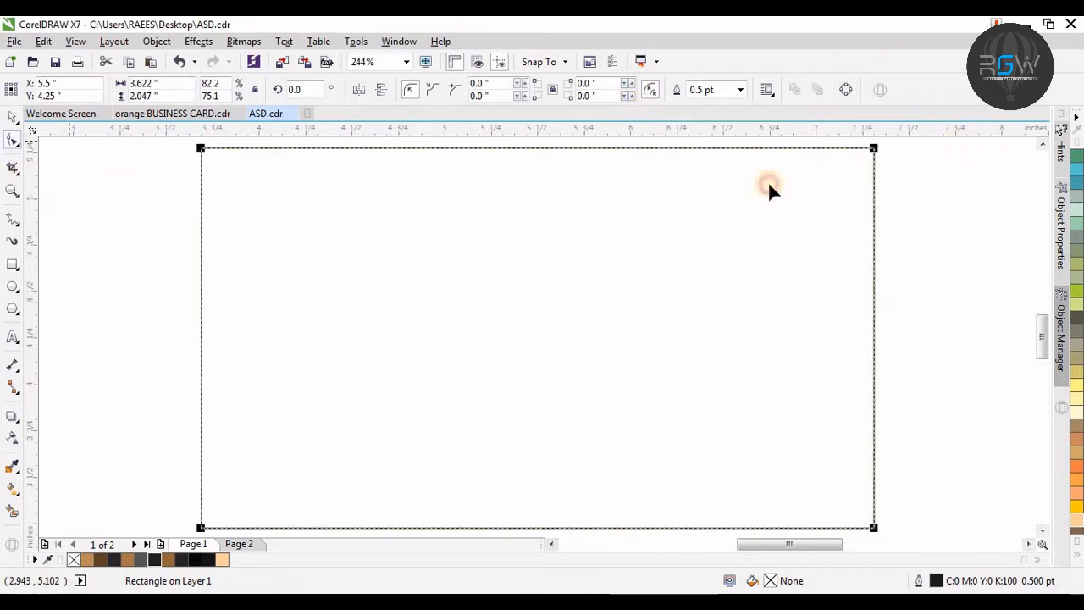
{"action": "left_click_drag", "start_coordinate": [875, 152], "coordinate": [838, 177]}
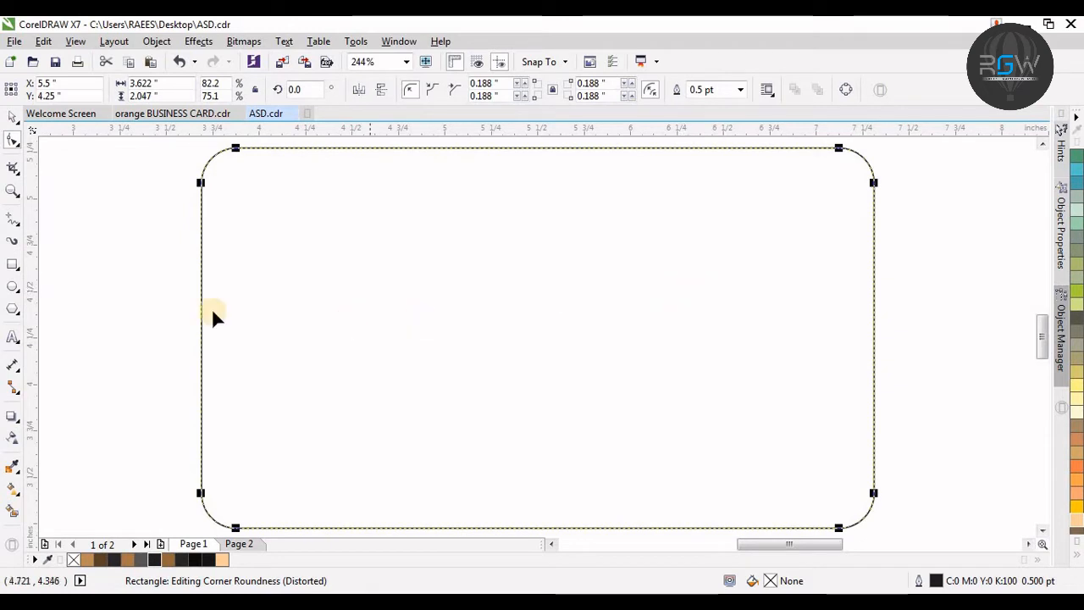
{"action": "key", "text": "space"}
{"action": "left_click", "coordinate": [144, 283]}
- Draw a square of about 1.162 inches inside the card and rotate it 45 degrees
{"action": "left_click", "coordinate": [13, 264]}
{"action": "left_click_drag", "start_coordinate": [339, 253], "coordinate": [555, 468]}
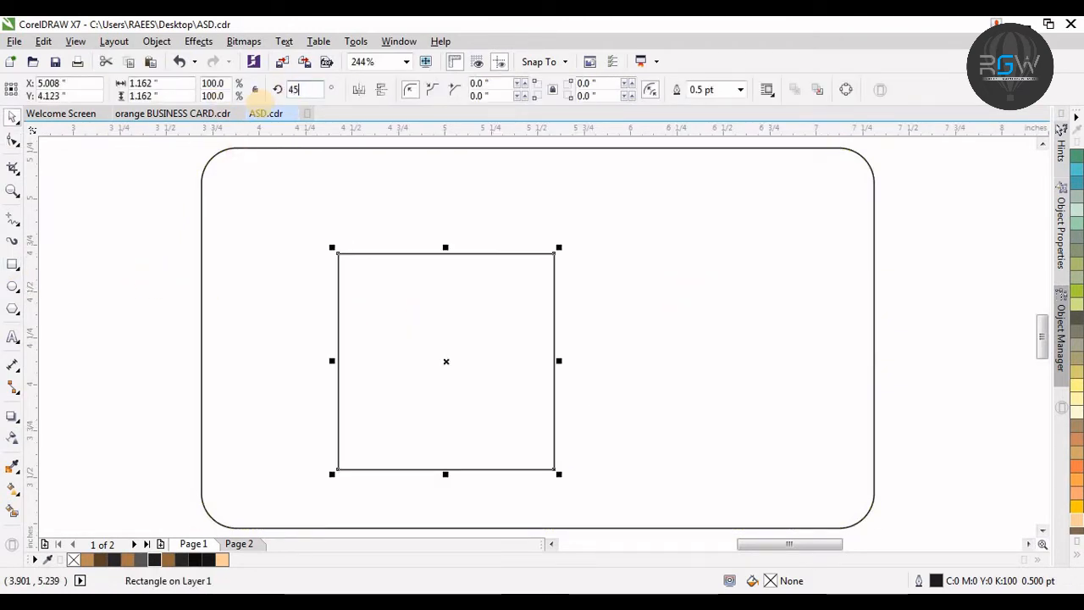
{"action": "type", "text": "45"}
{"action": "key", "text": "Return"}
{"action": "key", "text": "F3"}
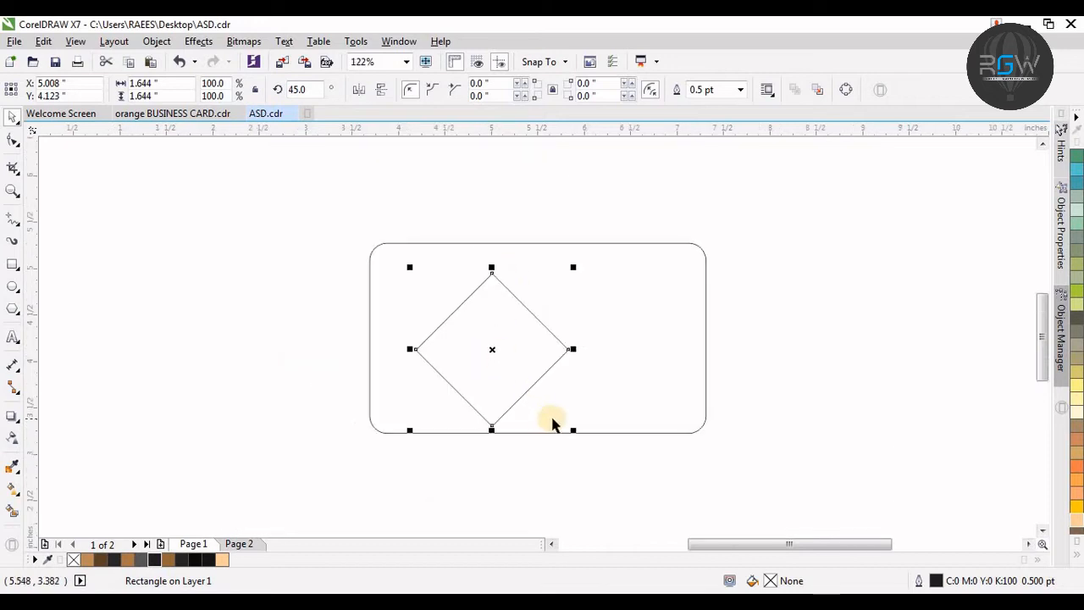
- Stretch the diamond to about 3.261 inches tall, narrow it, and position it over the card's left edge
{"action": "left_click_drag", "start_coordinate": [491, 433], "coordinate": [527, 500]}
{"action": "left_click_drag", "start_coordinate": [551, 387], "coordinate": [433, 353]}
{"action": "left_click_drag", "start_coordinate": [275, 348], "coordinate": [297, 349]}
{"action": "left_click_drag", "start_coordinate": [437, 352], "coordinate": [417, 353]}
{"action": "left_click", "coordinate": [433, 230]}
{"action": "left_click", "coordinate": [370, 276]}
- Intersect the diamond with the card and delete the original diamond, keeping the overlapping arrow-shaped piece
{"action": "key", "text": "ctrl+a"}
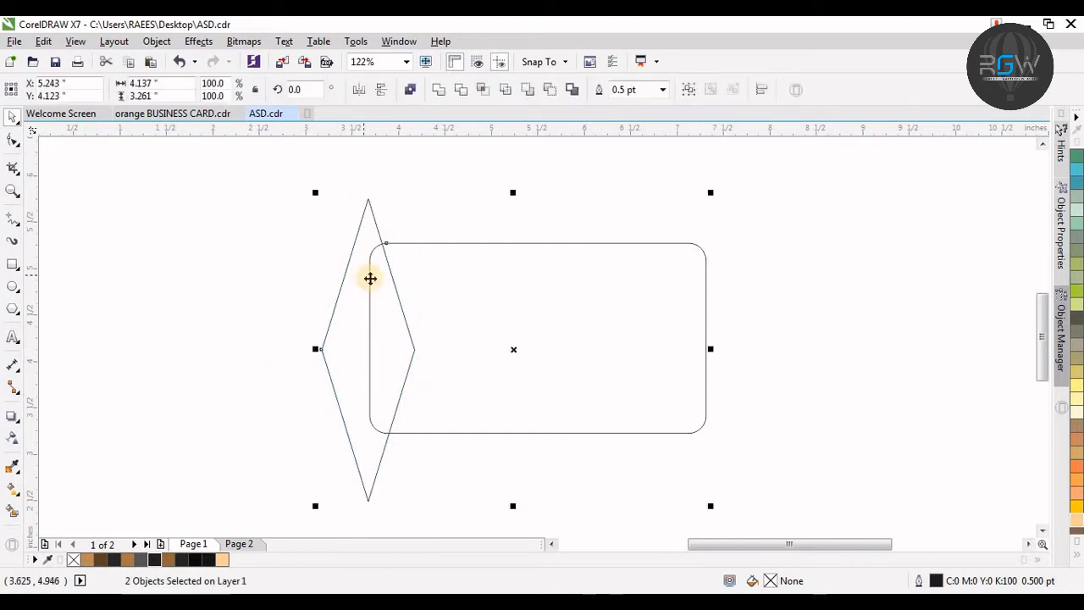
{"action": "left_click", "coordinate": [481, 93]}
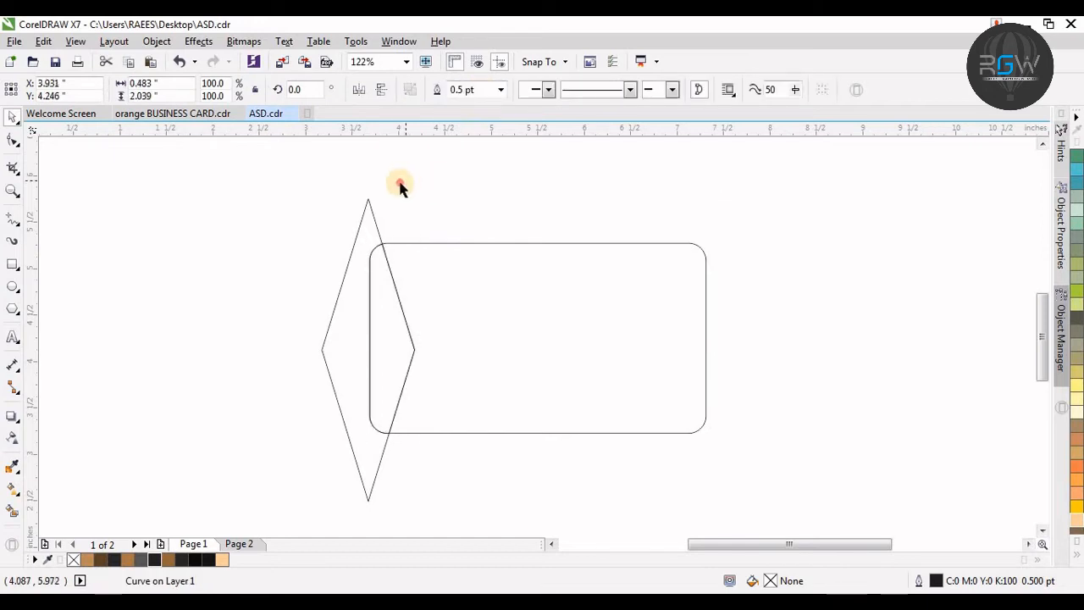
{"action": "left_click", "coordinate": [378, 218]}
{"action": "key", "text": "Delete"}
{"action": "left_click", "coordinate": [395, 309]}
{"action": "key", "text": "F4"}
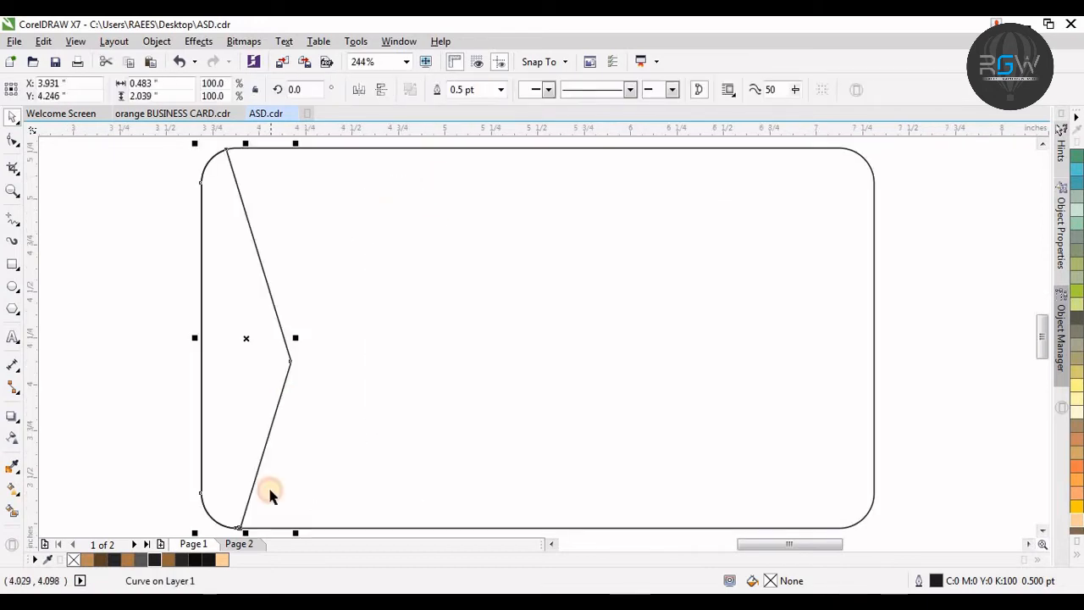
- Fill the arrow-shaped piece with brown #BE8D58 and remove its outline
{"action": "left_click", "coordinate": [87, 558]}
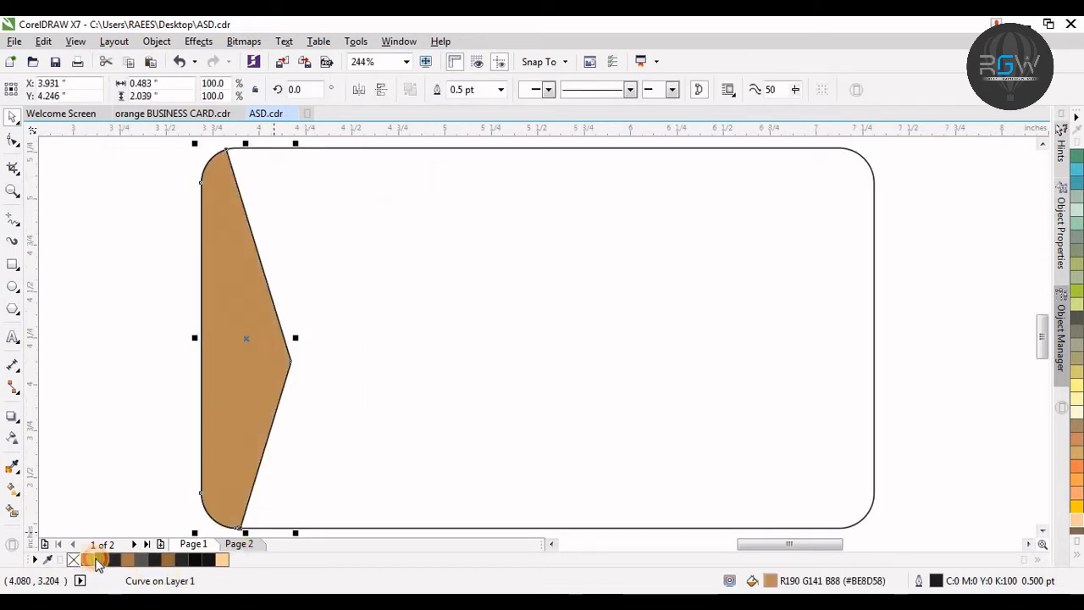
{"action": "left_click_drag", "start_coordinate": [243, 365], "coordinate": [253, 347]}
{"action": "key", "text": "ctrl+z"}
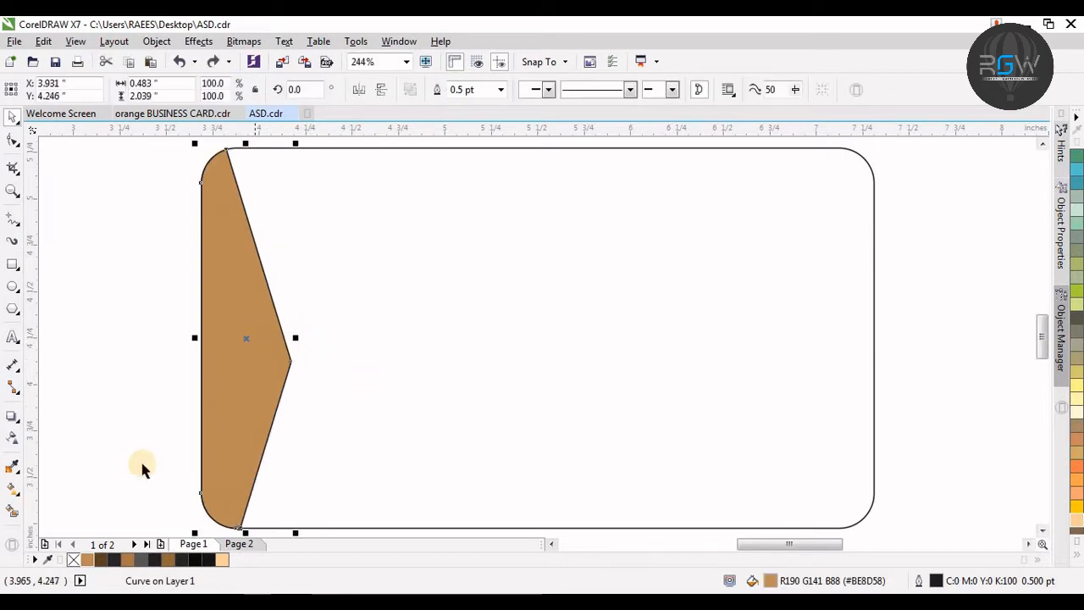
{"action": "right_click", "coordinate": [74, 559]}
- Add a drop shadow to the brown piece with opacity 100 and feathering 20
{"action": "left_click", "coordinate": [12, 416]}
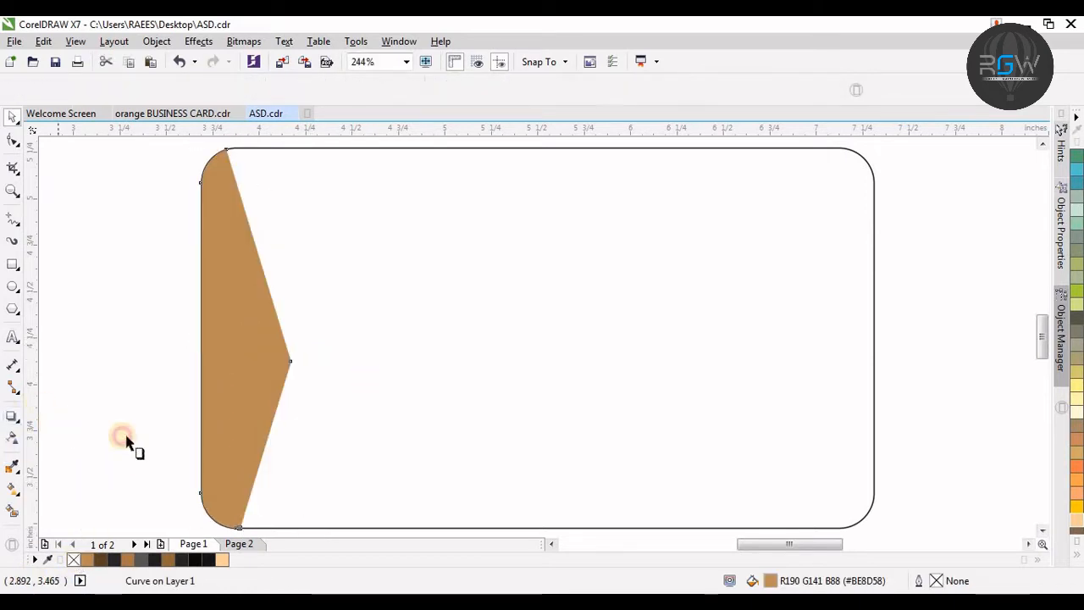
{"action": "left_click_drag", "start_coordinate": [245, 338], "coordinate": [252, 361]}
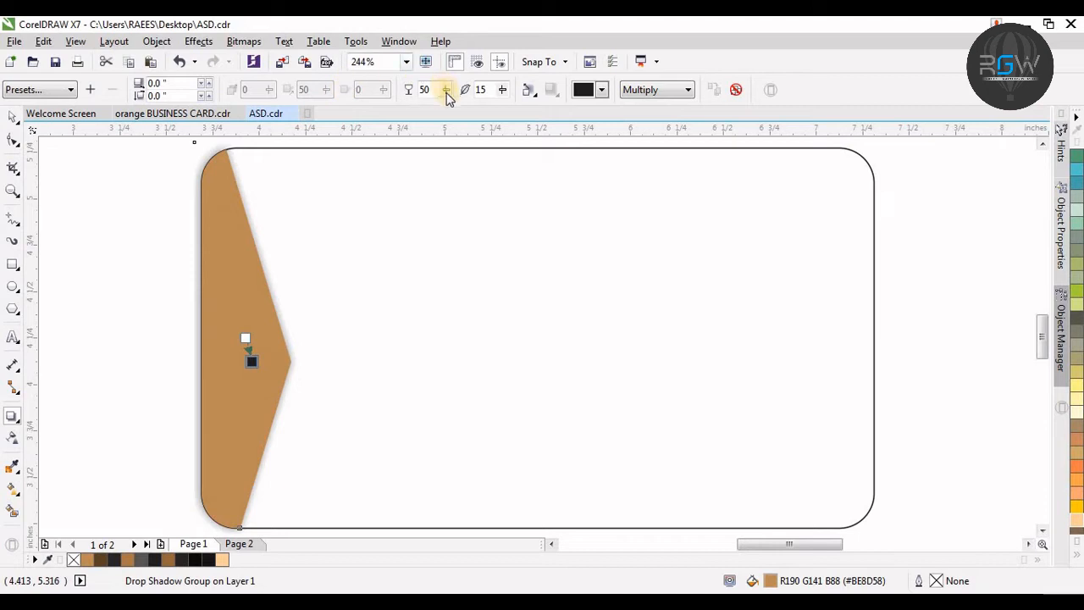
{"action": "type", "text": "100"}
{"action": "key", "text": "Tab"}
{"action": "type", "text": "20"}
{"action": "key", "text": "Return"}
- Break the drop shadow apart from the brown piece so it is a separate object
{"action": "key", "text": "space"}
{"action": "left_click", "coordinate": [314, 322]}
{"action": "left_click_drag", "start_coordinate": [228, 361], "coordinate": [251, 344]}
{"action": "key", "text": "ctrl+z"}
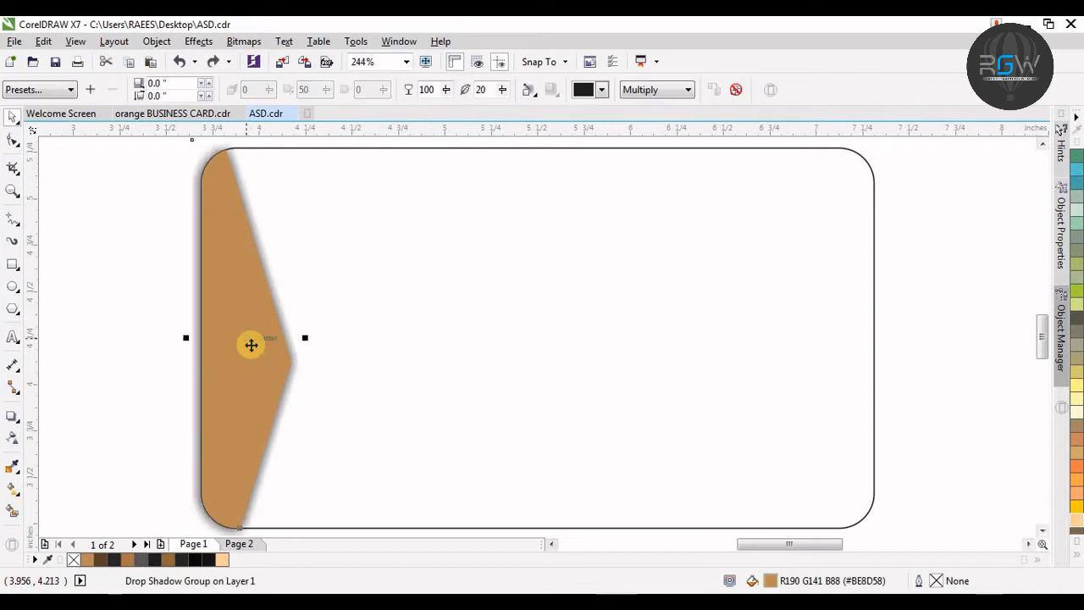
{"action": "key", "text": "ctrl+k"}
{"action": "left_click", "coordinate": [360, 276]}
{"action": "left_click_drag", "start_coordinate": [288, 298], "coordinate": [312, 284]}
{"action": "key", "text": "ctrl+z"}
- Convert the detached shadow to a bitmap
{"action": "left_click", "coordinate": [245, 41]}
{"action": "left_click", "coordinate": [266, 62]}
{"action": "key", "text": "Return"}
{"action": "left_click", "coordinate": [335, 195]}
{"action": "left_click_drag", "start_coordinate": [259, 230], "coordinate": [283, 206]}
{"action": "key", "text": "ctrl+z"}
{"action": "left_click", "coordinate": [358, 159]}
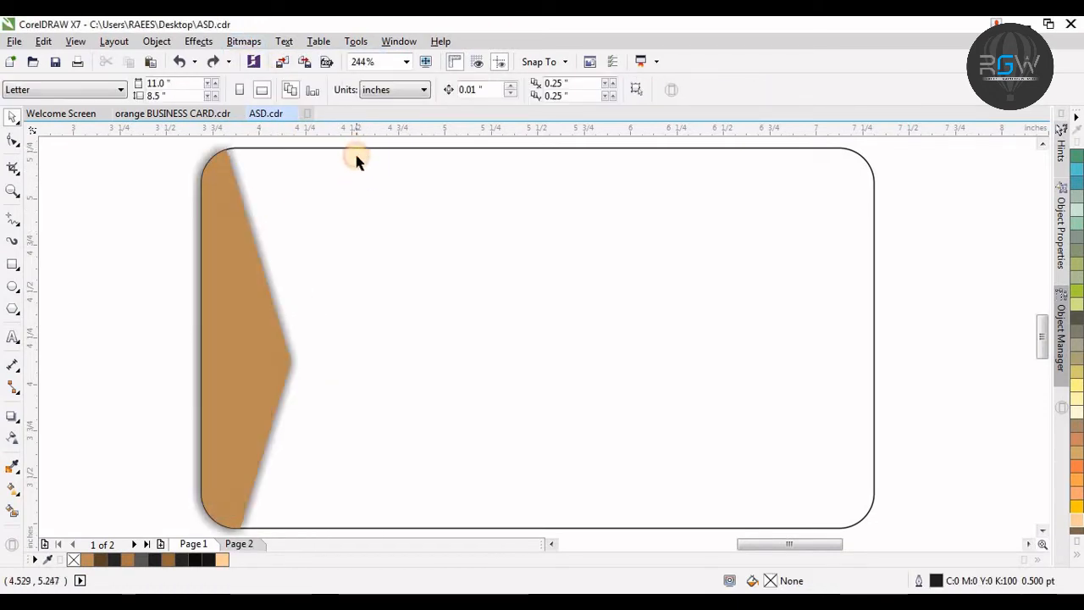
- Intersect the shadow bitmap with the card outline and remove the shadow that spills outside the card
{"action": "left_click", "coordinate": [362, 151]}
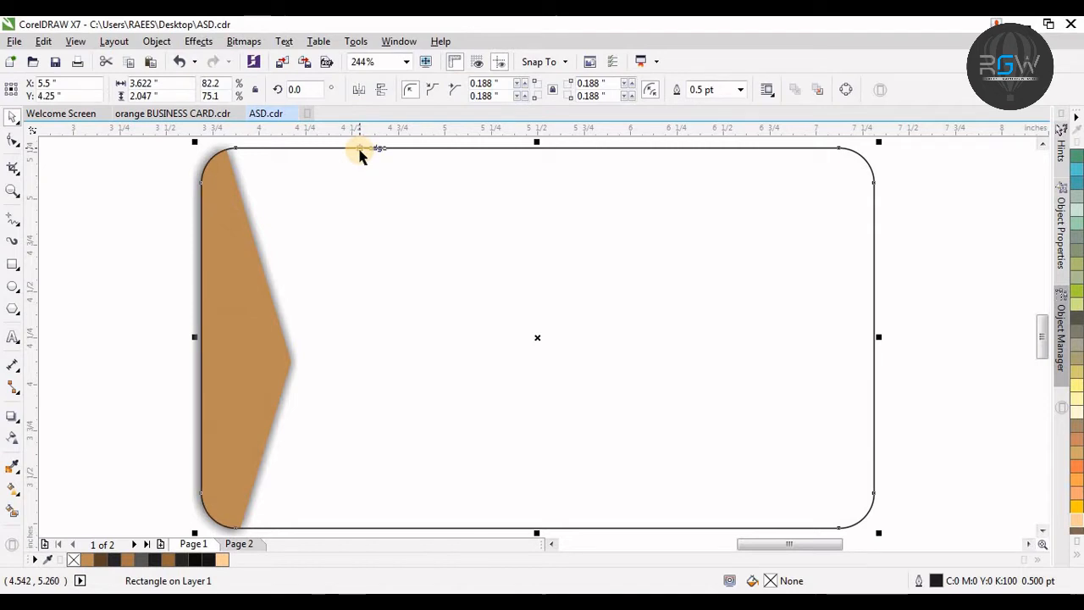
{"action": "left_click", "coordinate": [195, 188]}
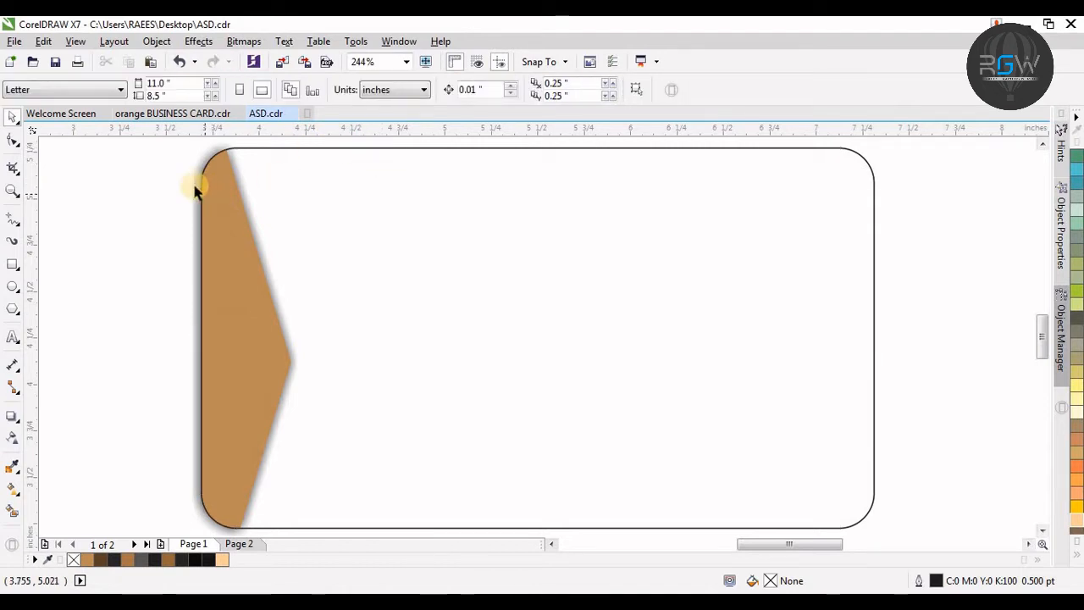
{"action": "left_click_drag", "start_coordinate": [268, 141], "coordinate": [255, 158]}
{"action": "key", "text": "ctrl+z"}
{"action": "left_click_drag", "start_coordinate": [339, 147], "coordinate": [238, 184]}
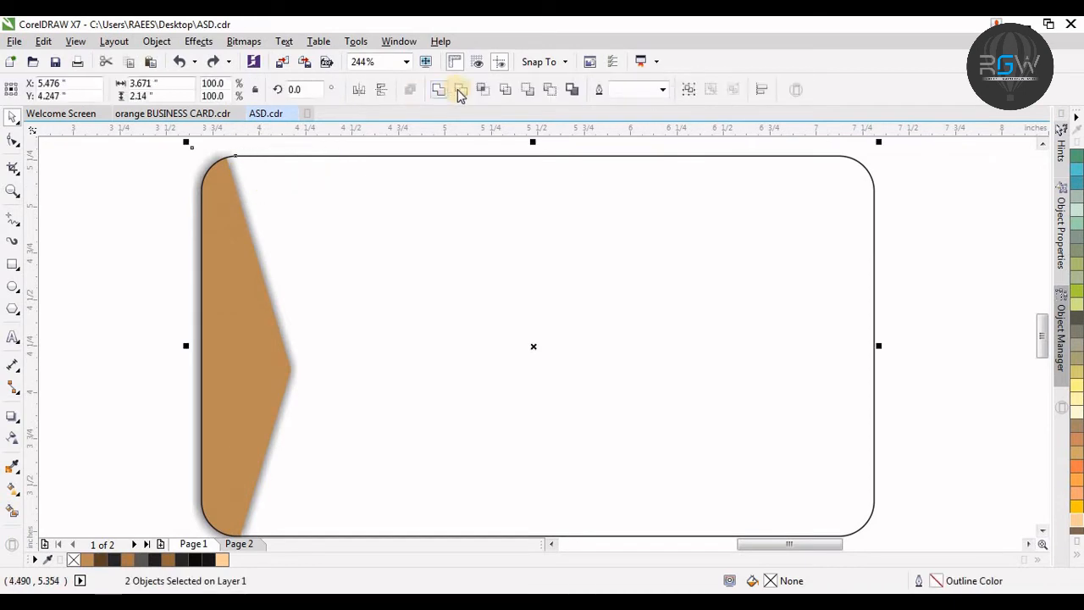
{"action": "left_click", "coordinate": [483, 90]}
{"action": "left_click", "coordinate": [163, 167]}
{"action": "left_click", "coordinate": [201, 164]}
{"action": "left_click", "coordinate": [415, 266]}
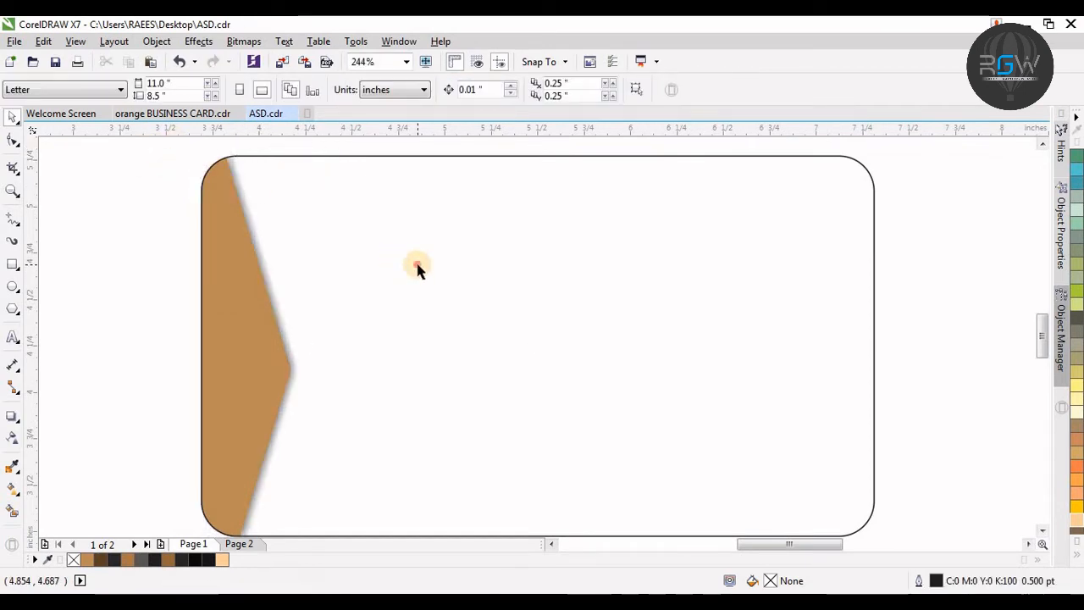
- Create two layered copies of the brown arrow with its shadow, offset rightward and enlarged to about 0.609 by 2.335 inches
{"action": "left_click", "coordinate": [285, 380]}
{"action": "key", "text": "F3"}
{"action": "left_click_drag", "start_coordinate": [409, 350], "coordinate": [425, 341]}
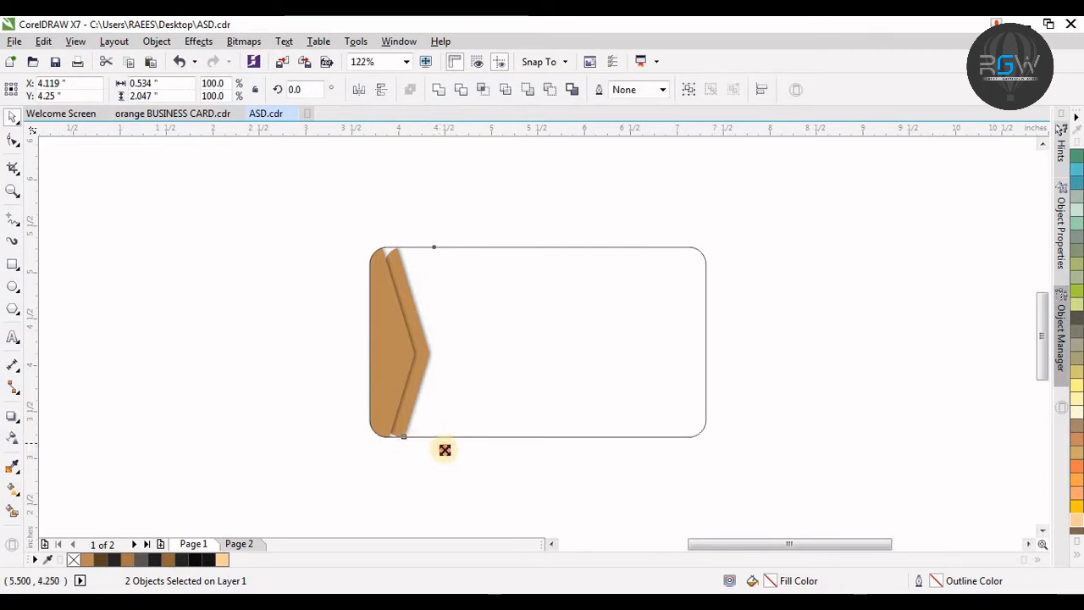
{"action": "left_click_drag", "start_coordinate": [445, 450], "coordinate": [453, 359]}
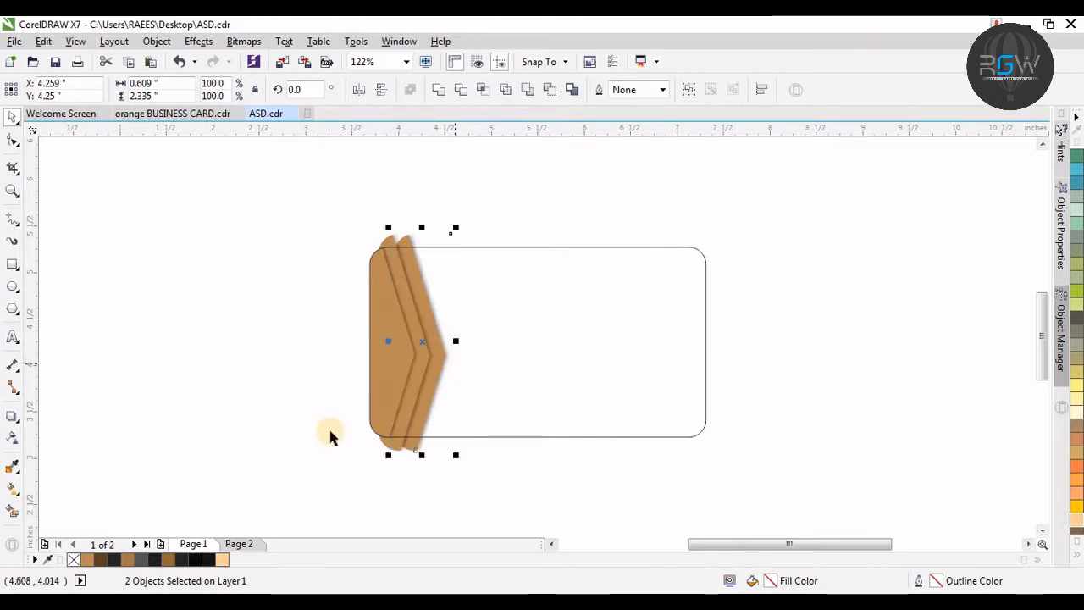
- Select all the brown arrow layers with their shadows and PowerClip them inside the rounded card rectangle
{"action": "left_click", "coordinate": [552, 327]}
{"action": "key", "text": "F2"}
{"action": "left_click_drag", "start_coordinate": [765, 249], "coordinate": [227, 476]}
{"action": "left_click_drag", "start_coordinate": [525, 316], "coordinate": [383, 349]}
{"action": "right_click", "coordinate": [403, 318]}
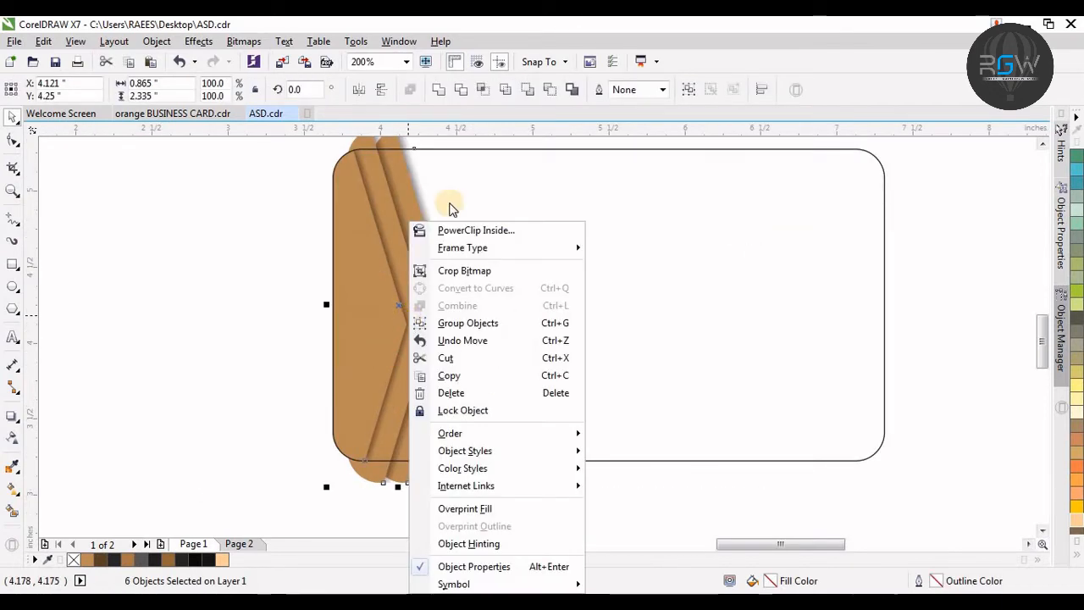
{"action": "left_click", "coordinate": [525, 181]}
{"action": "right_click", "coordinate": [391, 295]}
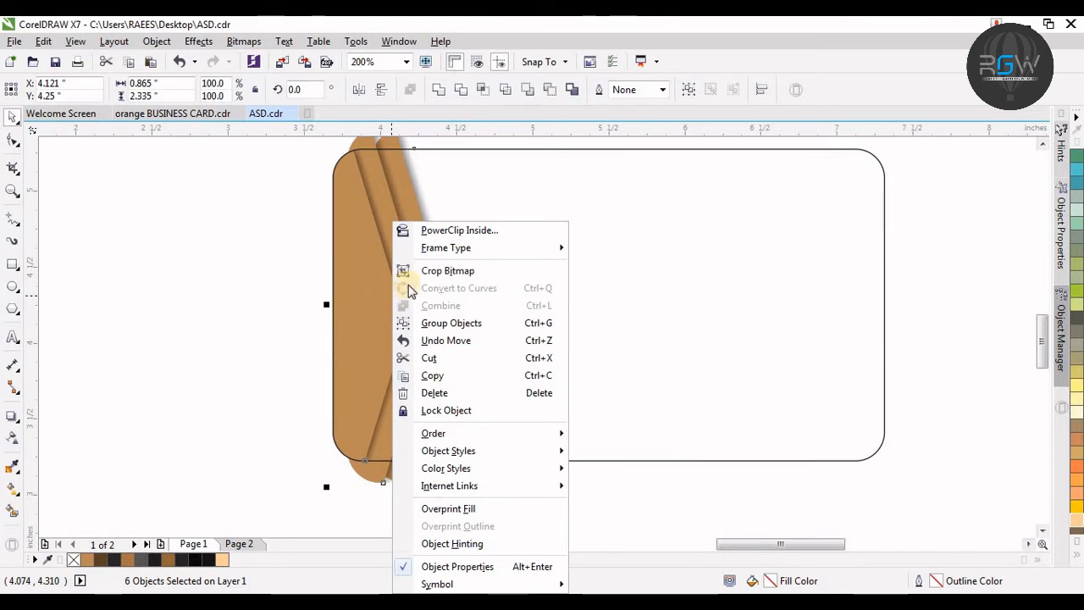
{"action": "left_click", "coordinate": [470, 231]}
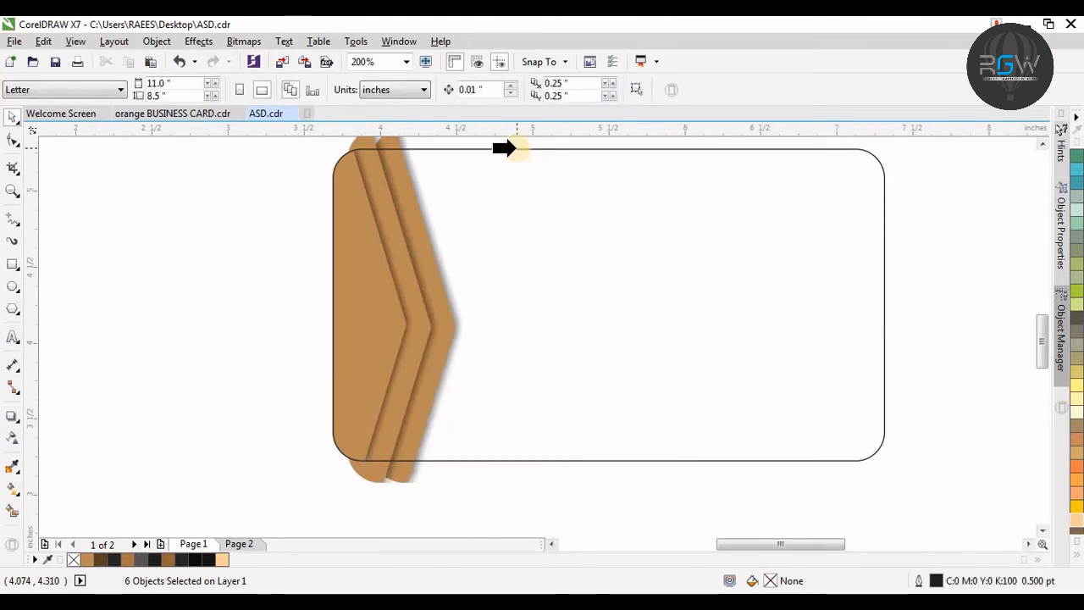
{"action": "left_click", "coordinate": [515, 149]}
{"action": "left_click", "coordinate": [564, 225]}
{"action": "scroll", "coordinate": [570, 254], "scroll_direction": "up", "scroll_amount": 1}
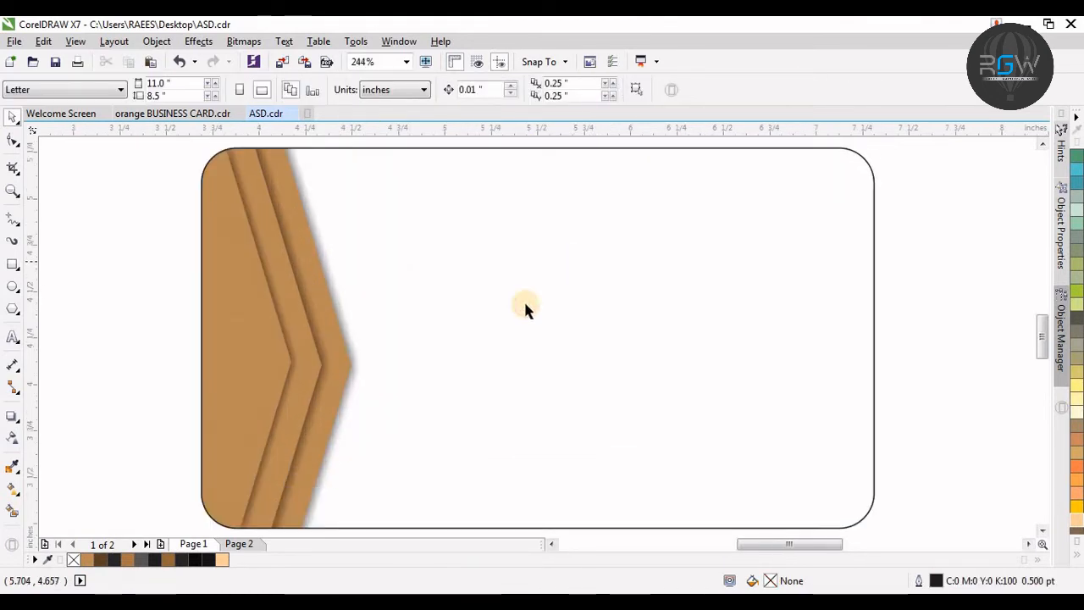
- Draw a six-sided polygon about 0.877 by 1.013 inches beside the brown arrows
{"action": "left_click", "coordinate": [14, 310]}
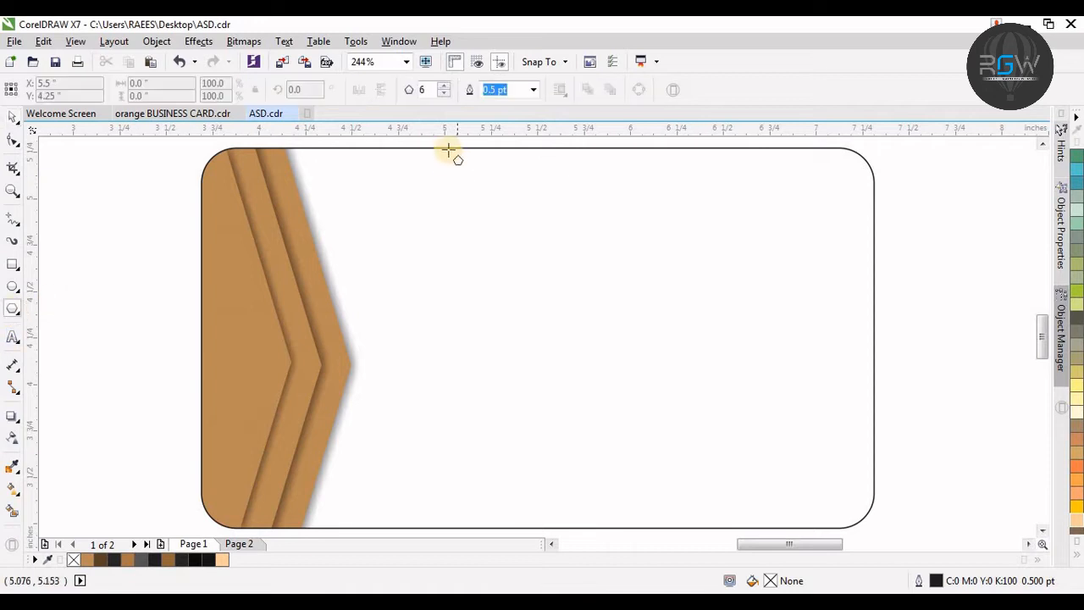
{"action": "type", "text": "6"}
{"action": "key", "text": "Return"}
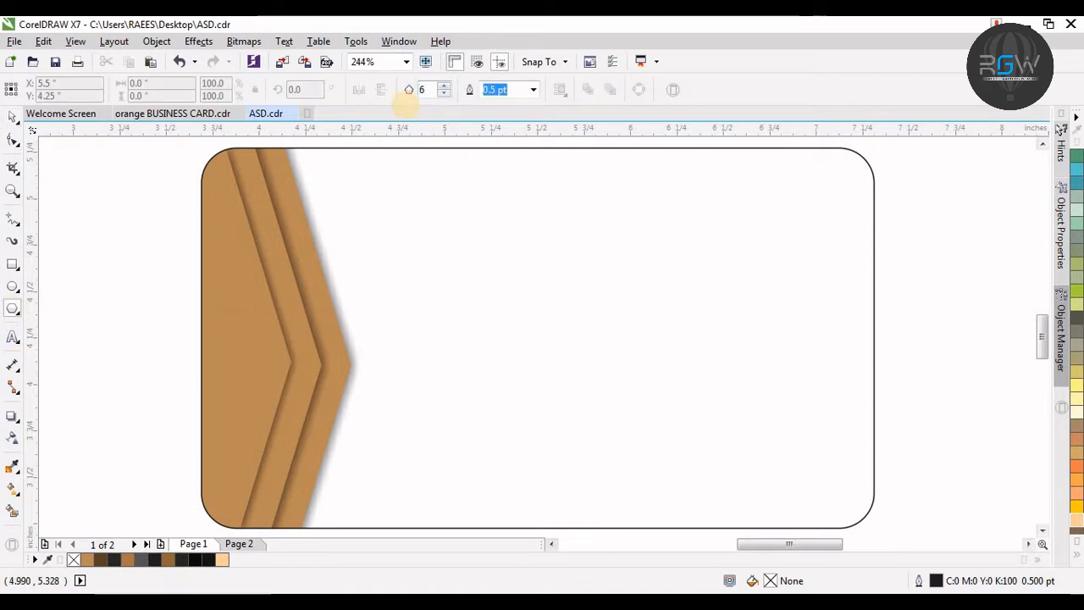
{"action": "left_click_drag", "start_coordinate": [355, 253], "coordinate": [374, 272]}
{"action": "left_click_drag", "start_coordinate": [494, 412], "coordinate": [526, 436]}
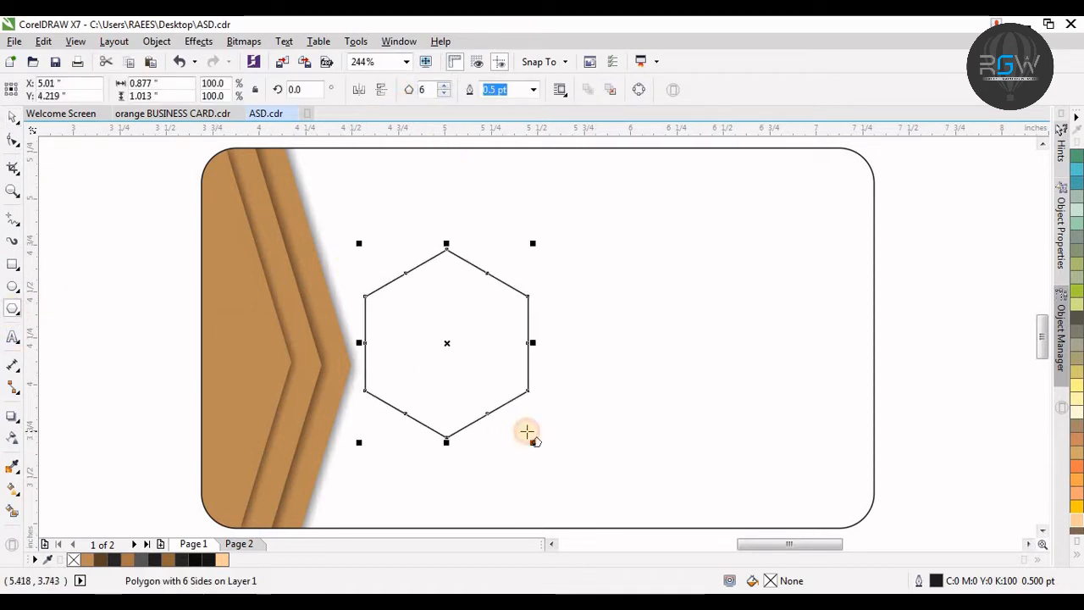
- Rotate the hexagon 90 degrees so its flat sides face up and down
{"action": "left_click_drag", "start_coordinate": [280, 99], "coordinate": [271, 105]}
{"action": "type", "text": "9"}
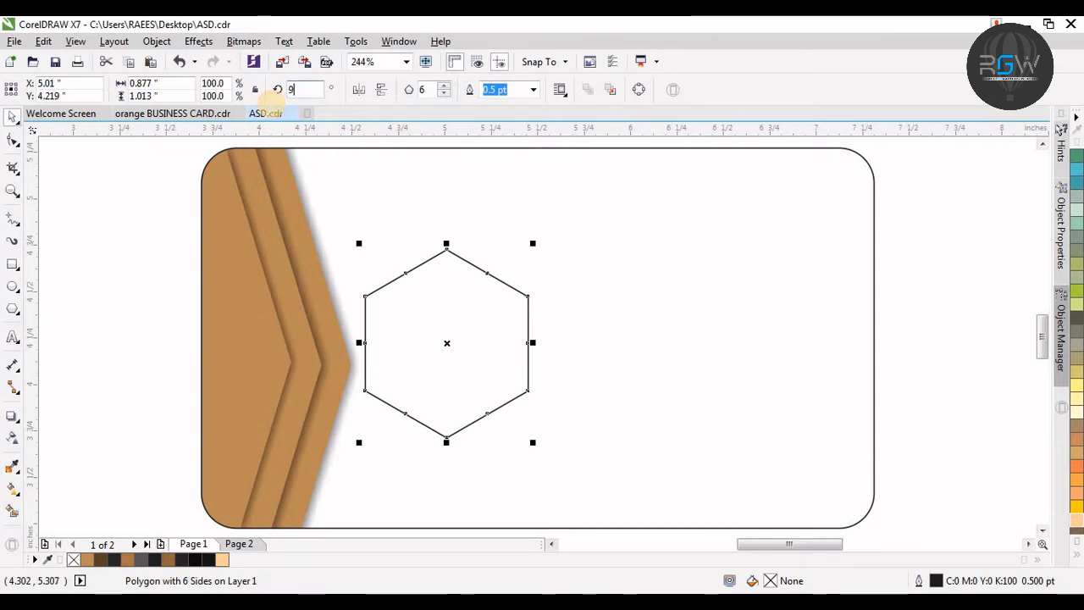
{"action": "type", "text": "0"}
{"action": "key", "text": "Return"}
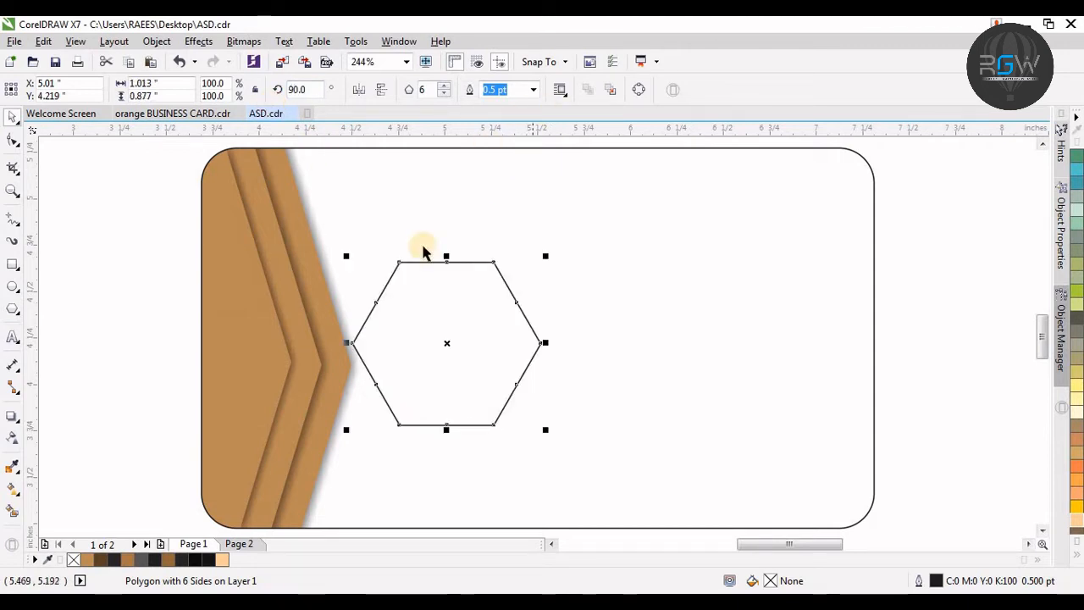
- Soften the hexagon's corners by converting its sides to curves and deleting the corner node
{"action": "left_click", "coordinate": [12, 142]}
{"action": "left_click", "coordinate": [533, 347]}
{"action": "left_click", "coordinate": [222, 90]}
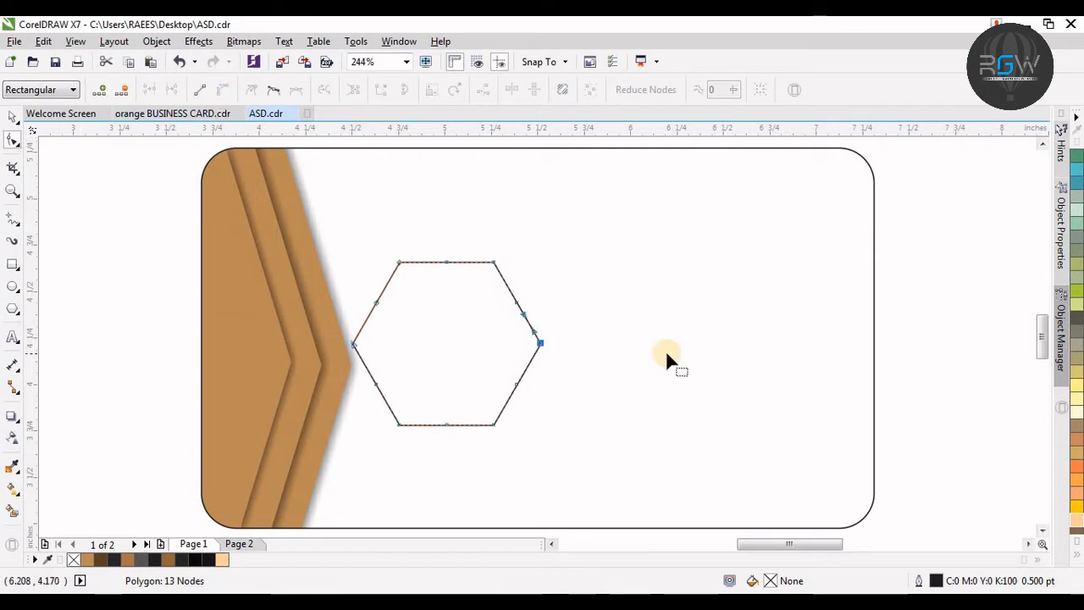
{"action": "key", "text": "Delete"}
{"action": "key", "text": "space"}
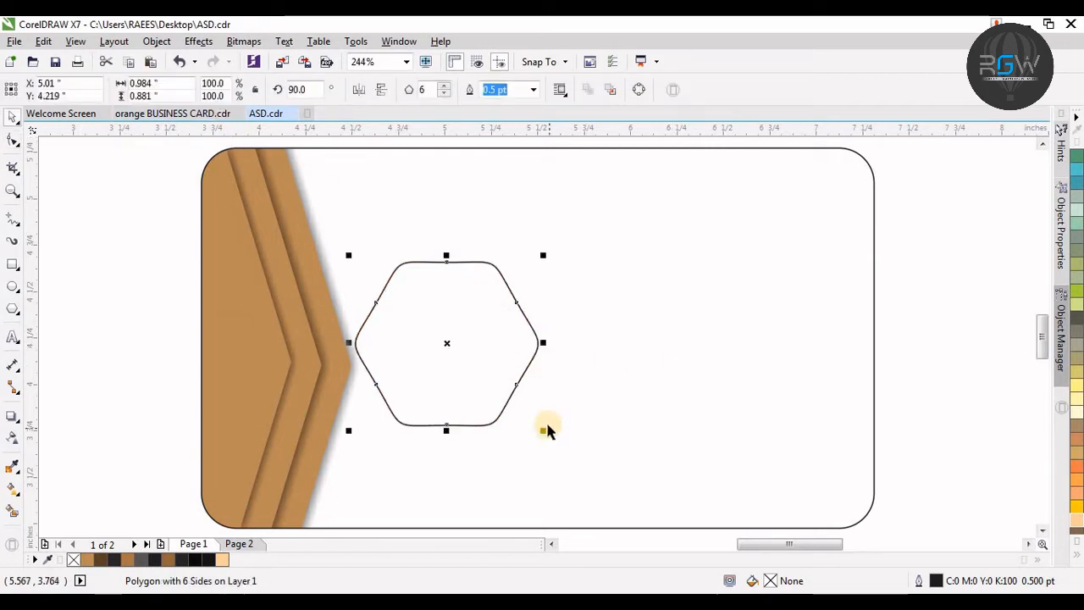
- Enlarge the rounded hexagon, place it over the tip of the arrows, and centre it vertically on the card
{"action": "left_click_drag", "start_coordinate": [543, 431], "coordinate": [569, 453]}
{"action": "left_click_drag", "start_coordinate": [447, 342], "coordinate": [366, 337]}
{"action": "left_click", "coordinate": [249, 279], "text": "shift"}
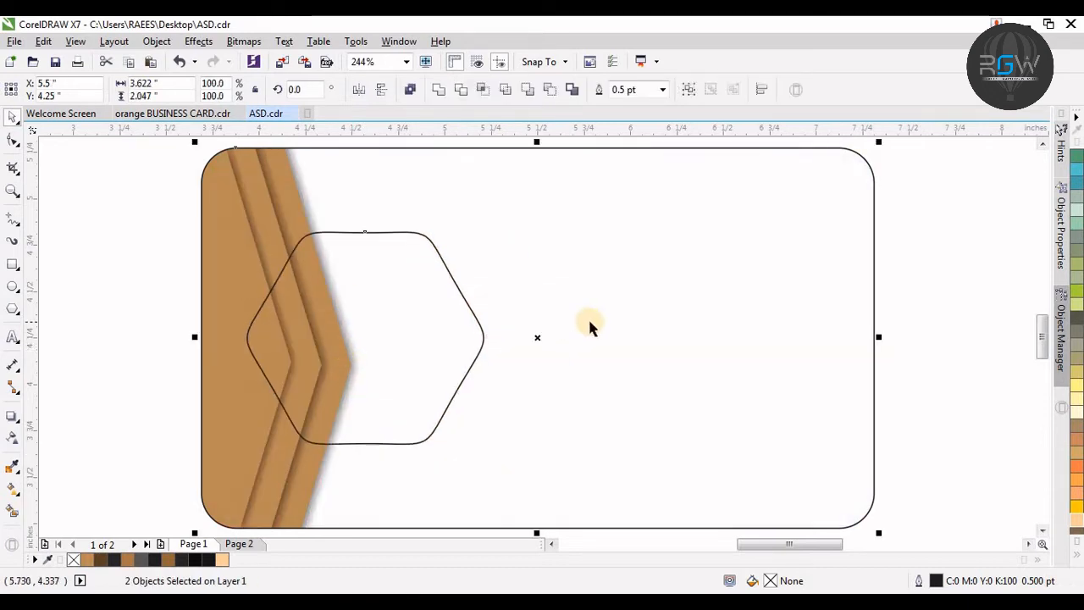
{"action": "left_click", "coordinate": [593, 327]}
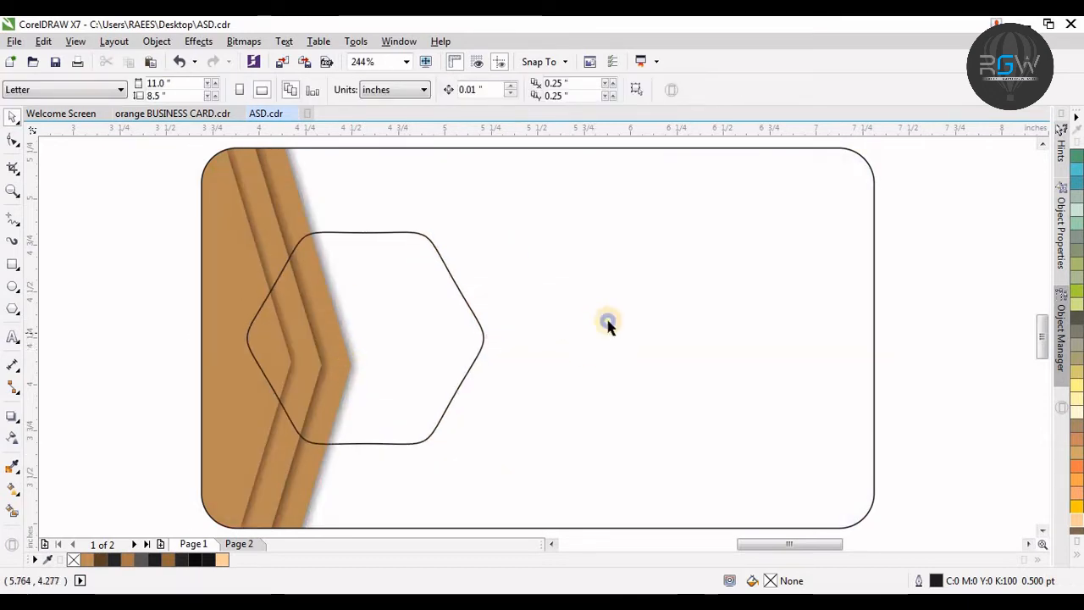
- Fill the rounded hexagon with dark grey #282828 and remove its outline
{"action": "key", "text": "F3"}
{"action": "left_click", "coordinate": [502, 356]}
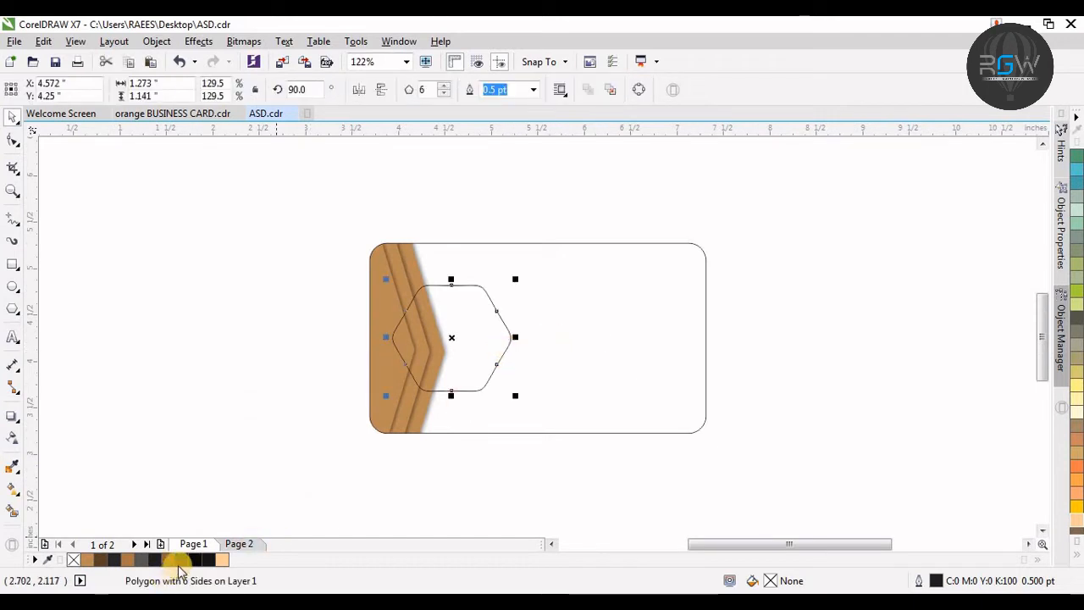
{"action": "left_click", "coordinate": [117, 558]}
{"action": "scroll", "coordinate": [551, 387], "scroll_direction": "up", "scroll_amount": 1}
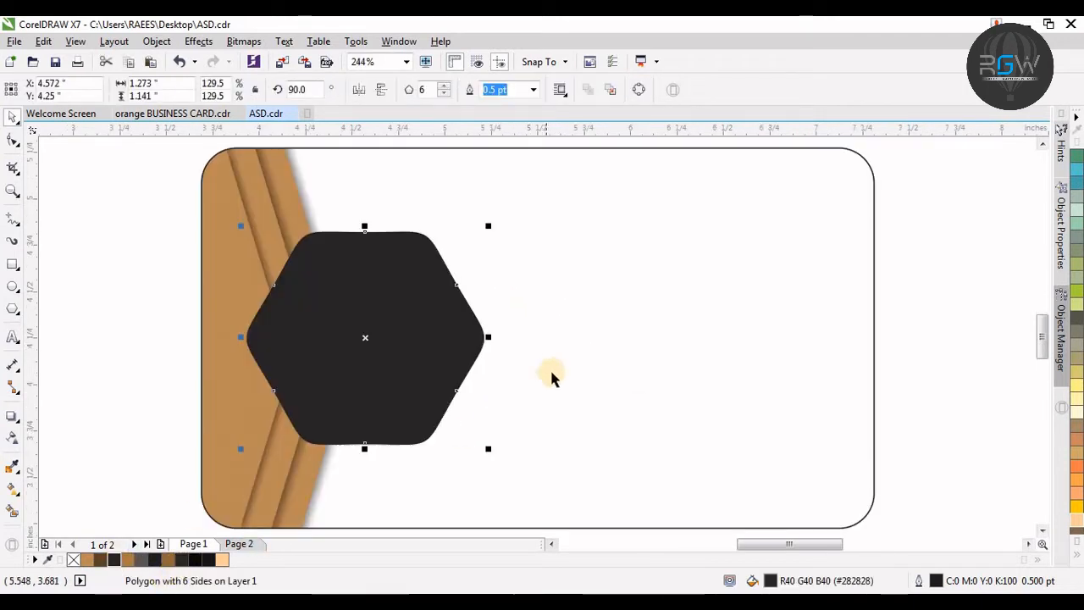
{"action": "right_click", "coordinate": [74, 565]}
{"action": "left_click", "coordinate": [515, 370]}
- Enlarge the hexagon to about 1.316 by 1.18 inches and nudge it slightly left
{"action": "left_click", "coordinate": [445, 358]}
{"action": "left_click_drag", "start_coordinate": [489, 457], "coordinate": [495, 454]}
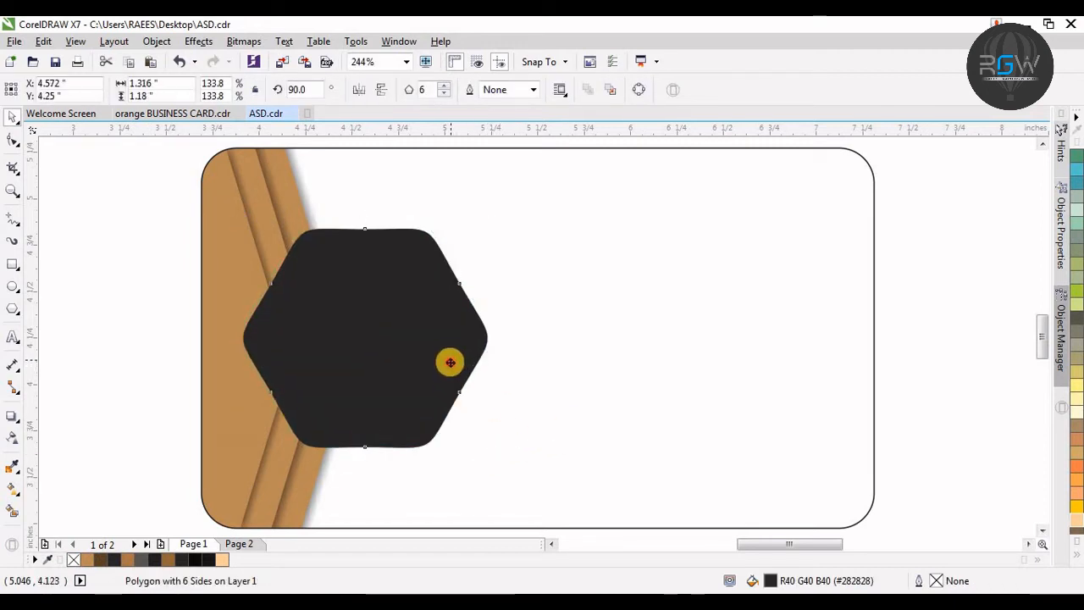
{"action": "left_click_drag", "start_coordinate": [451, 363], "coordinate": [446, 362]}
- Add a drop shadow around the hexagon with opacity 100 and feathering 20
{"action": "left_click", "coordinate": [12, 417]}
{"action": "left_click_drag", "start_coordinate": [356, 320], "coordinate": [362, 337]}
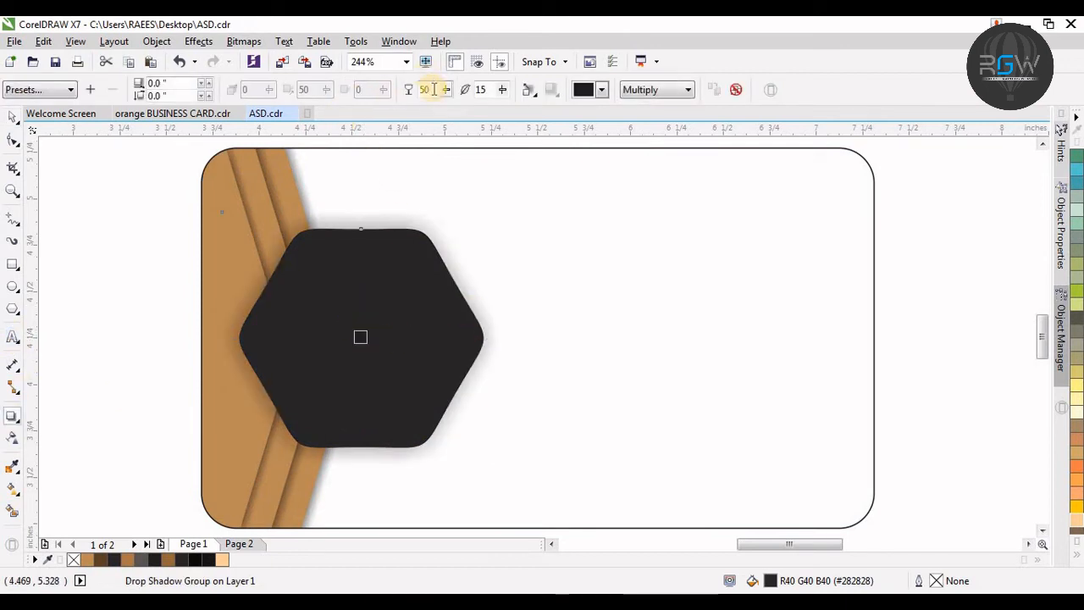
{"action": "type", "text": "100"}
{"action": "key", "text": "Tab"}
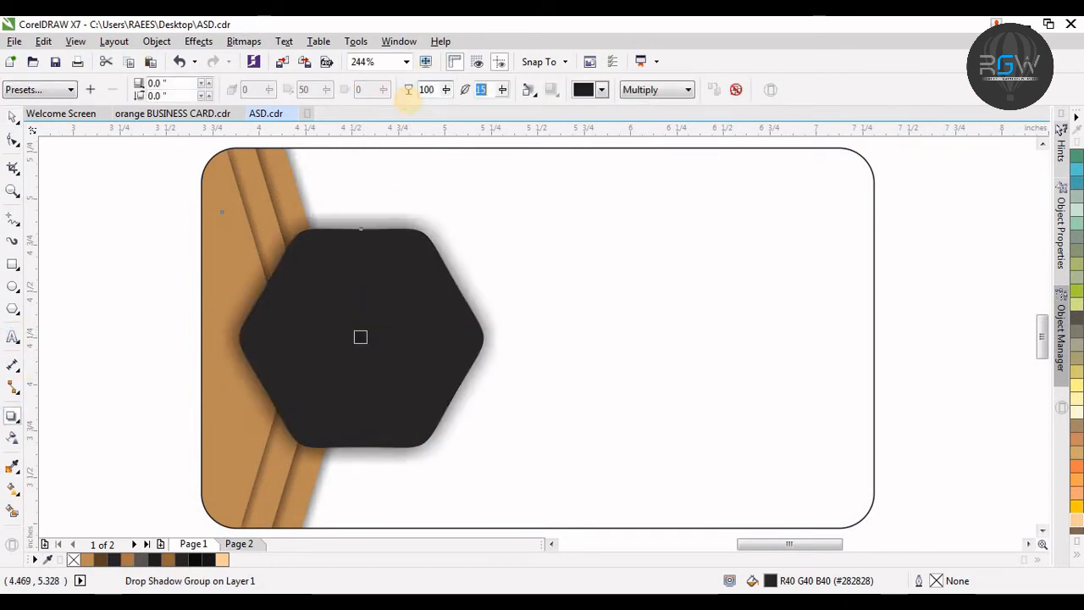
{"action": "type", "text": "20"}
{"action": "key", "text": "Return"}
{"action": "key", "text": "space"}
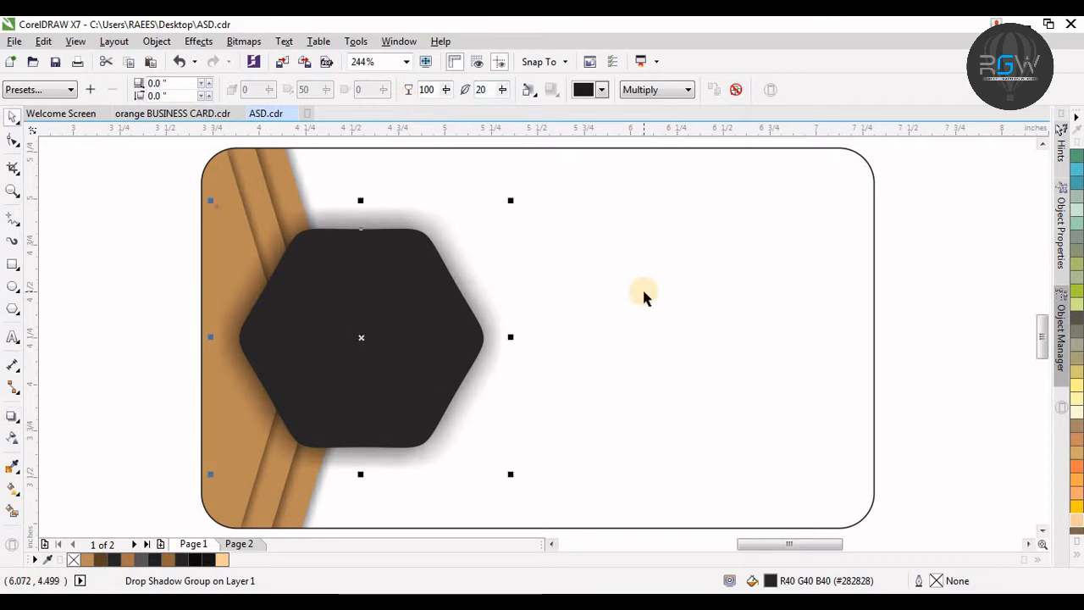
{"action": "left_click", "coordinate": [643, 292]}
- Fill the rounded card rectangle with the same dark grey, #282828
{"action": "key", "text": "F3"}
{"action": "left_click_drag", "start_coordinate": [689, 218], "coordinate": [670, 254]}
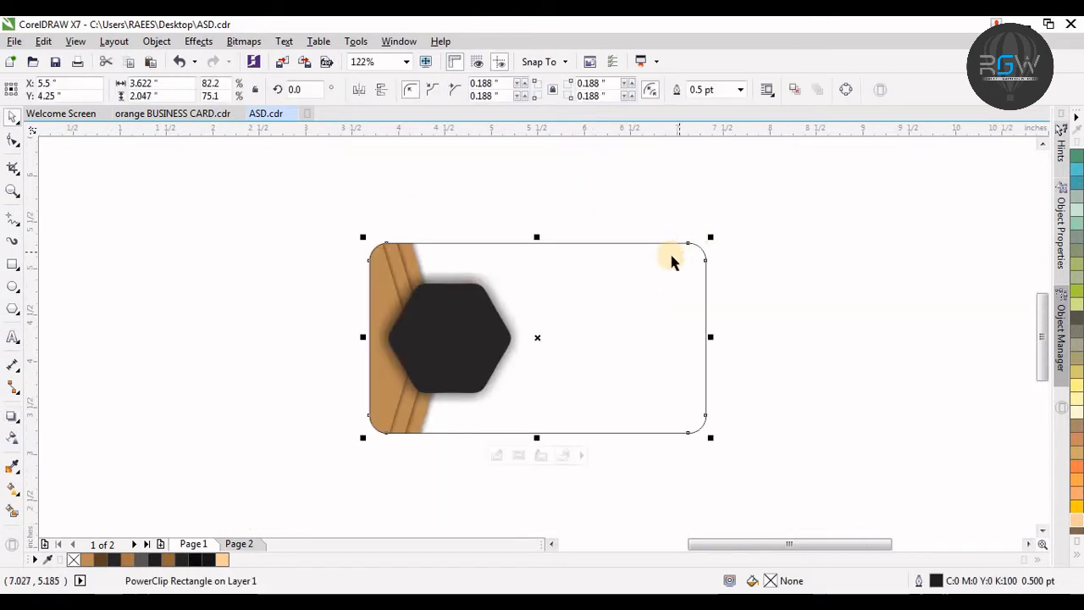
{"action": "key", "text": "shift+F2"}
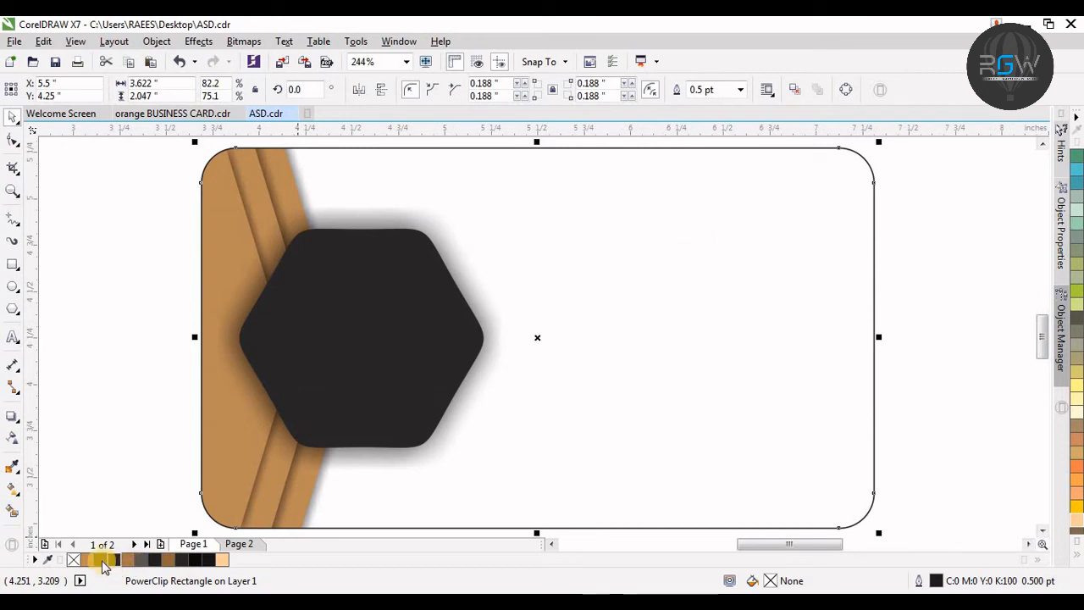
{"action": "left_click", "coordinate": [113, 561]}
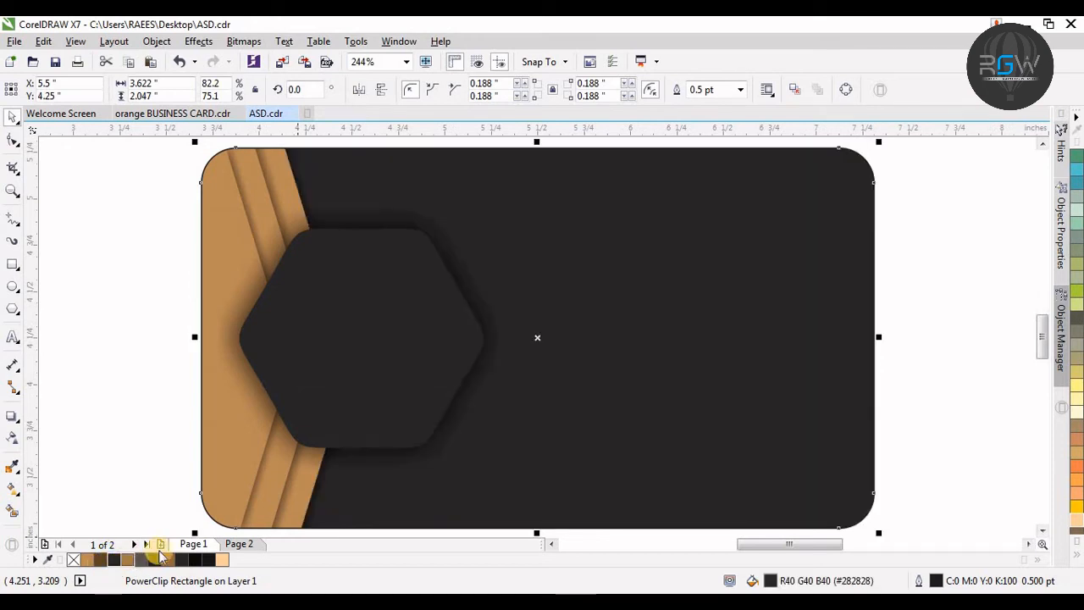
{"action": "left_click", "coordinate": [928, 345]}
- Break the hexagon's drop shadow apart so that hexagon and shadow are separate objects
{"action": "left_click_drag", "start_coordinate": [353, 358], "coordinate": [375, 344]}
{"action": "key", "text": "ctrl+z"}
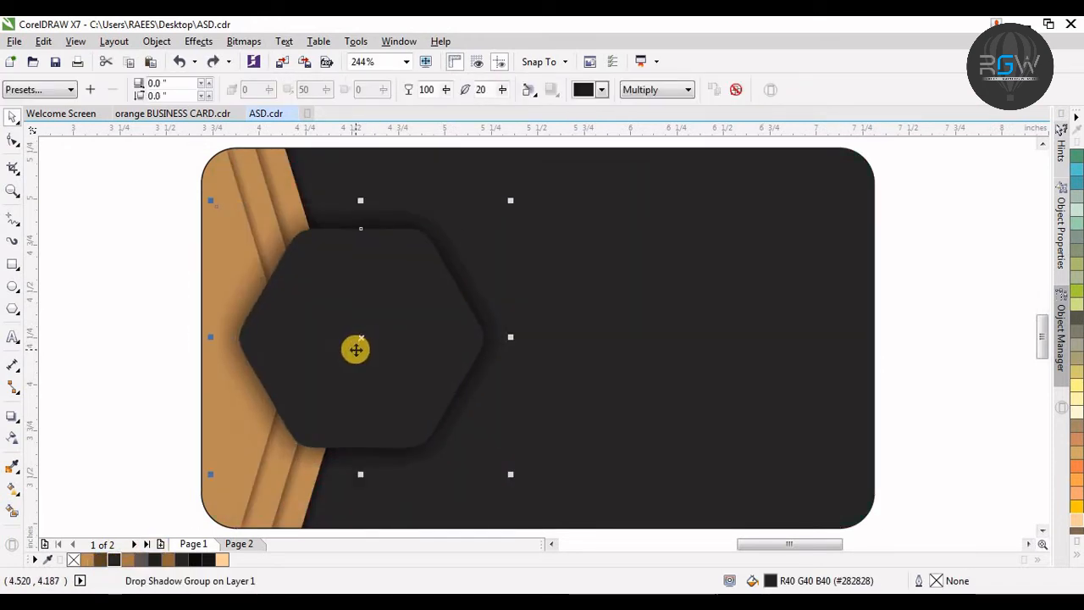
{"action": "key", "text": "ctrl+k"}
{"action": "left_click", "coordinate": [140, 294]}
{"action": "left_click_drag", "start_coordinate": [384, 323], "coordinate": [309, 341]}
{"action": "key", "text": "ctrl+z"}
- Add a one-step inside contour with a 0.05 inch offset to the hexagon
{"action": "left_click", "coordinate": [11, 417]}
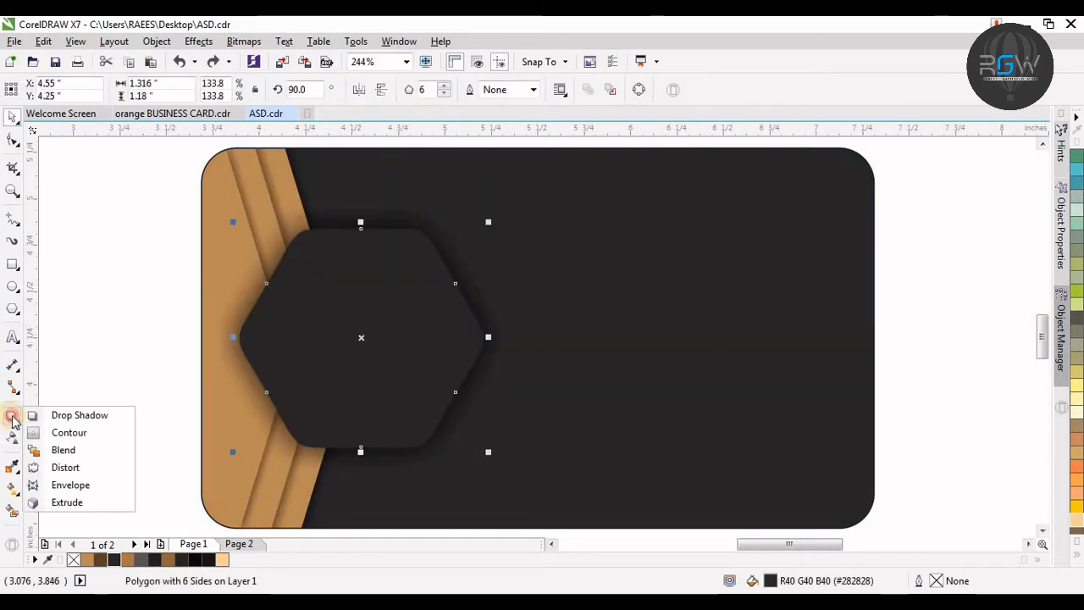
{"action": "left_click", "coordinate": [56, 434]}
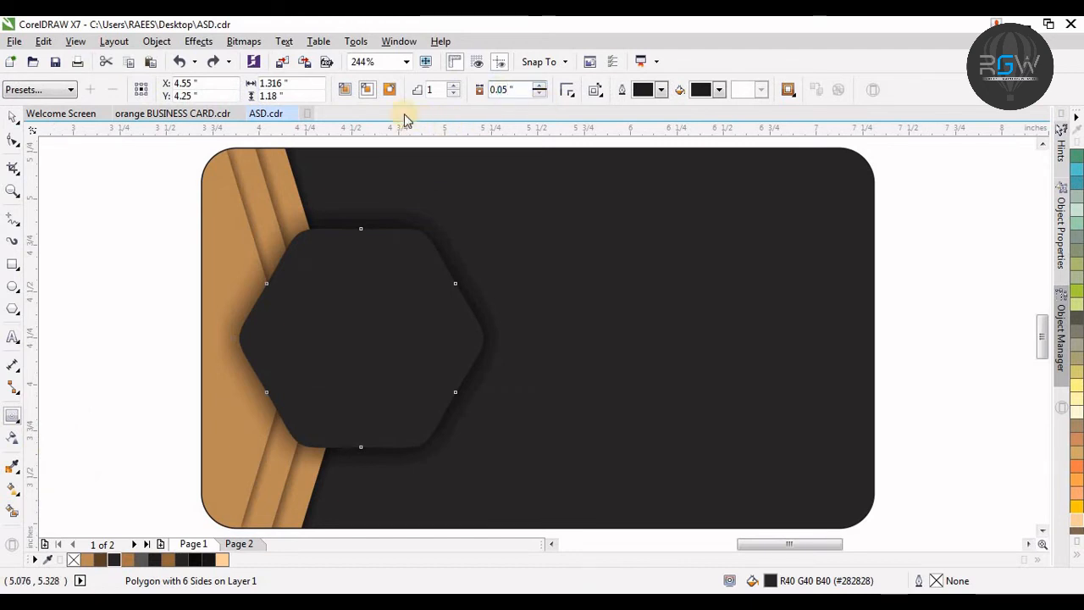
{"action": "left_click", "coordinate": [367, 89]}
{"action": "left_click", "coordinate": [326, 274]}
{"action": "key", "text": "space"}
{"action": "left_click", "coordinate": [157, 261]}
{"action": "left_click", "coordinate": [355, 345]}
{"action": "left_click_drag", "start_coordinate": [355, 346], "coordinate": [381, 316]}
{"action": "key", "text": "ctrl+z"}
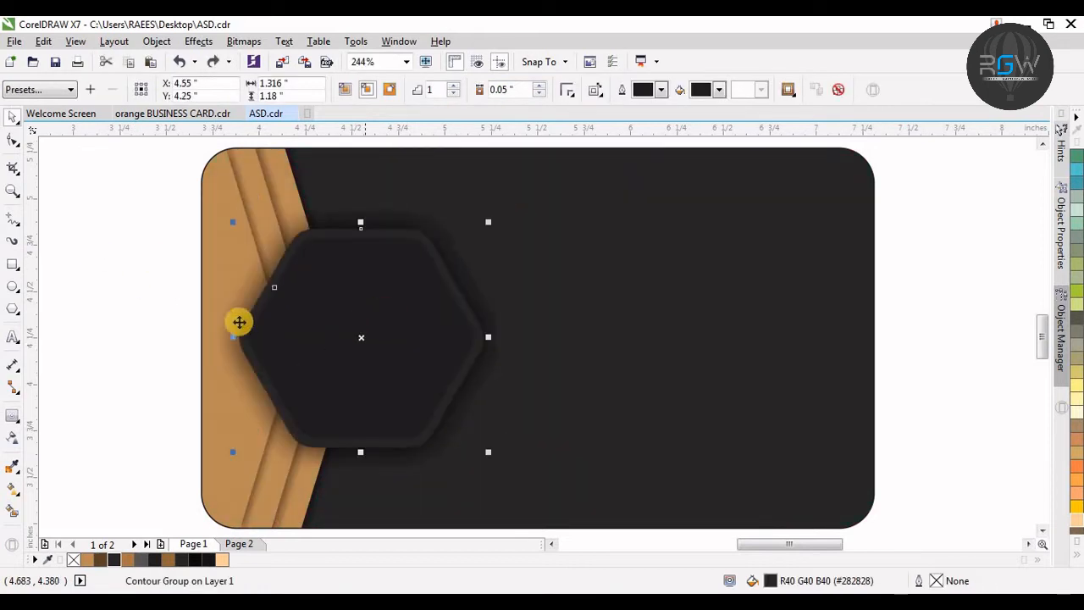
- Break the contour group apart into the hexagon and a separate inner curve
{"action": "key", "text": "ctrl+k"}
{"action": "left_click", "coordinate": [168, 281]}
{"action": "left_click_drag", "start_coordinate": [313, 330], "coordinate": [353, 292]}
{"action": "key", "text": "ctrl+z"}
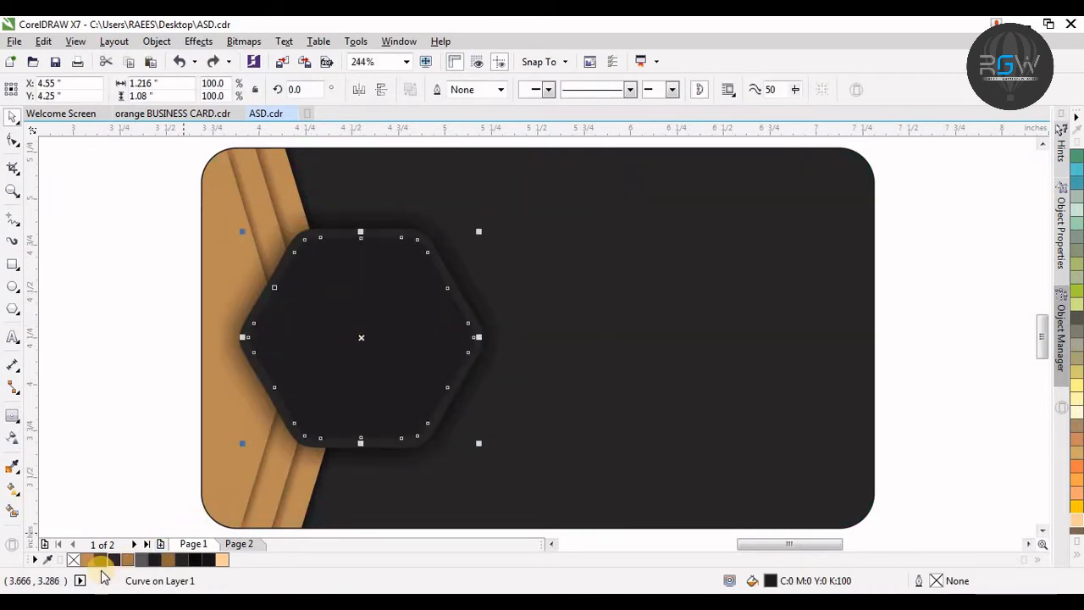
- Give the inner hexagon curve no fill and a 0.5 pt brown #BE8D58 outline
{"action": "left_click", "coordinate": [1074, 555]}
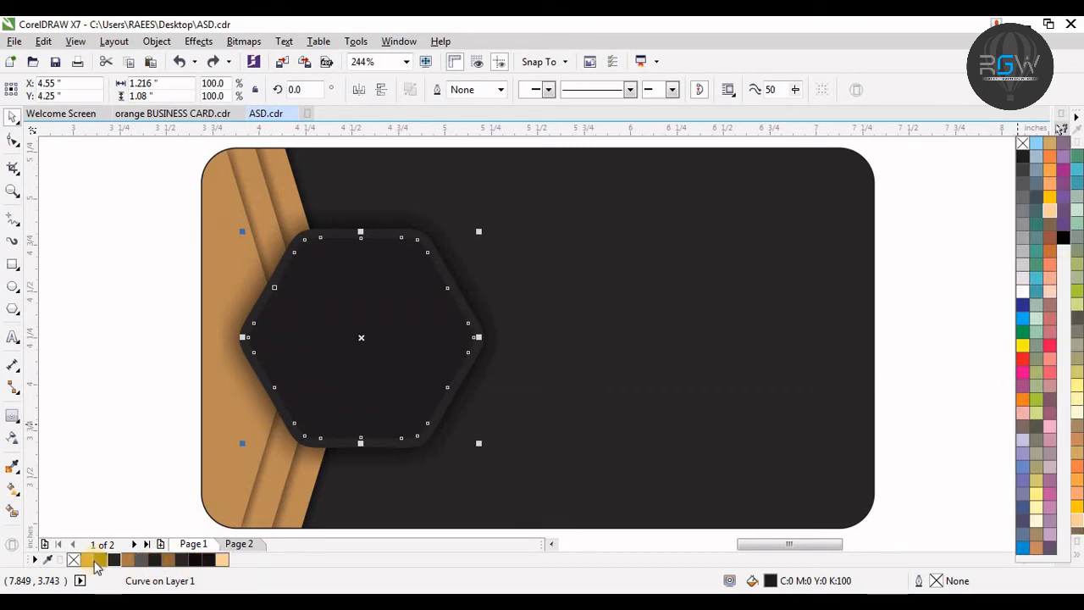
{"action": "left_click", "coordinate": [104, 433]}
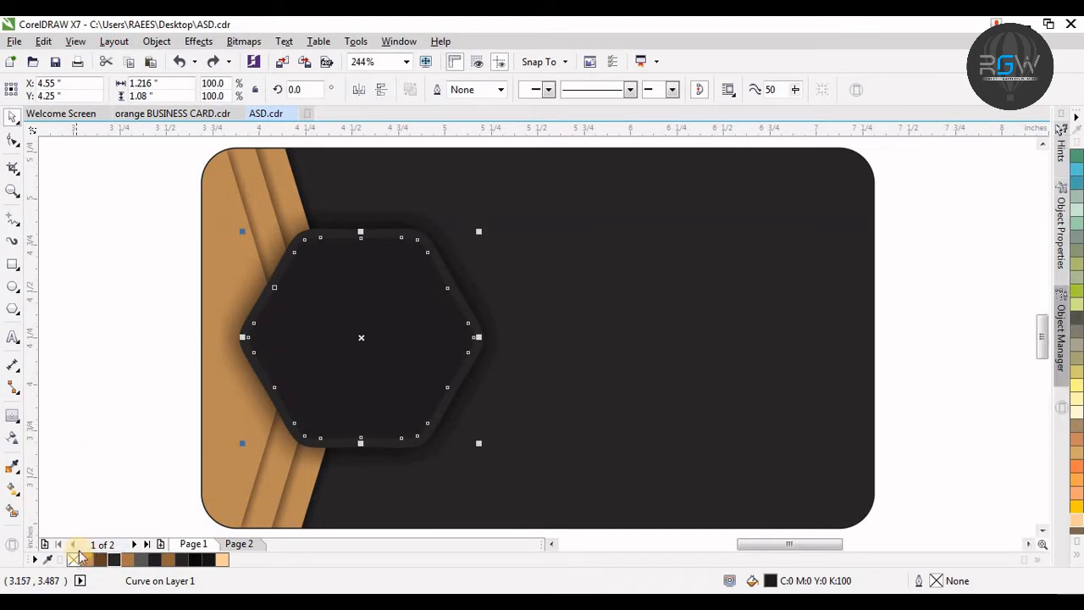
{"action": "right_click", "coordinate": [88, 559]}
{"action": "left_click_drag", "start_coordinate": [90, 562], "coordinate": [430, 261]}
{"action": "left_click", "coordinate": [74, 560]}
{"action": "key", "text": "F12"}
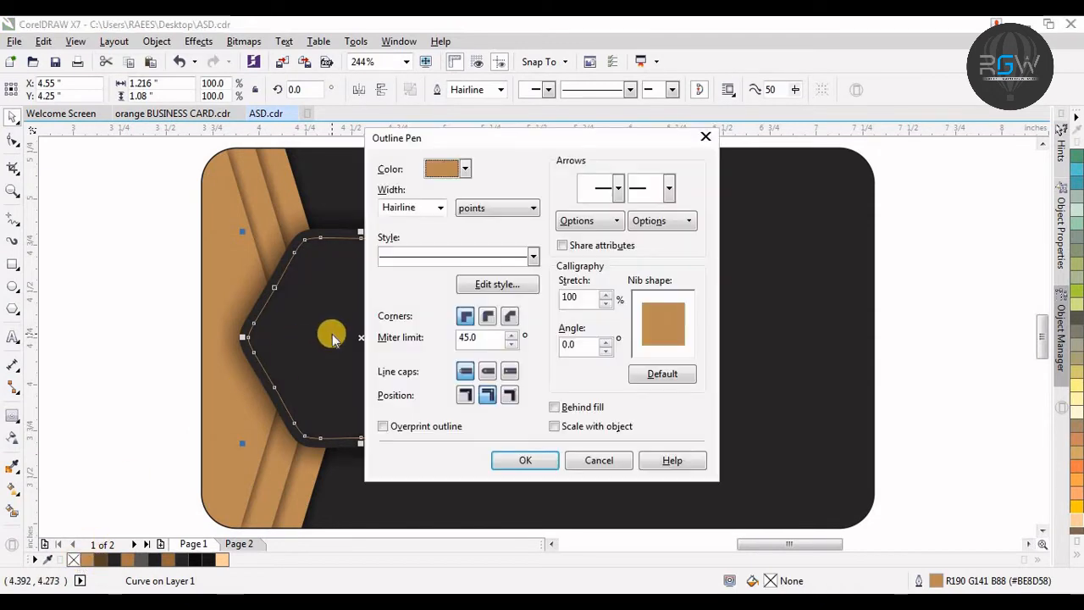
{"action": "type", "text": ".5"}
{"action": "key", "text": "Return"}
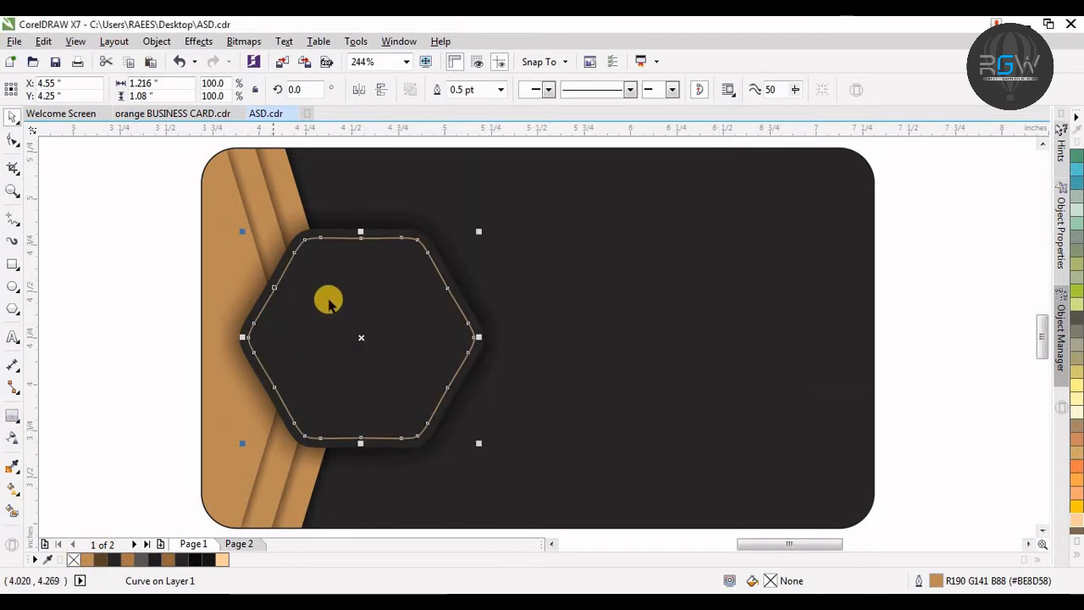
- Edit the card's PowerClip contents and stretch the brown arrows with their shadows slightly wider towards the hexagon
{"action": "key", "text": "F3"}
{"action": "left_click", "coordinate": [281, 273]}
{"action": "key", "text": "F4"}
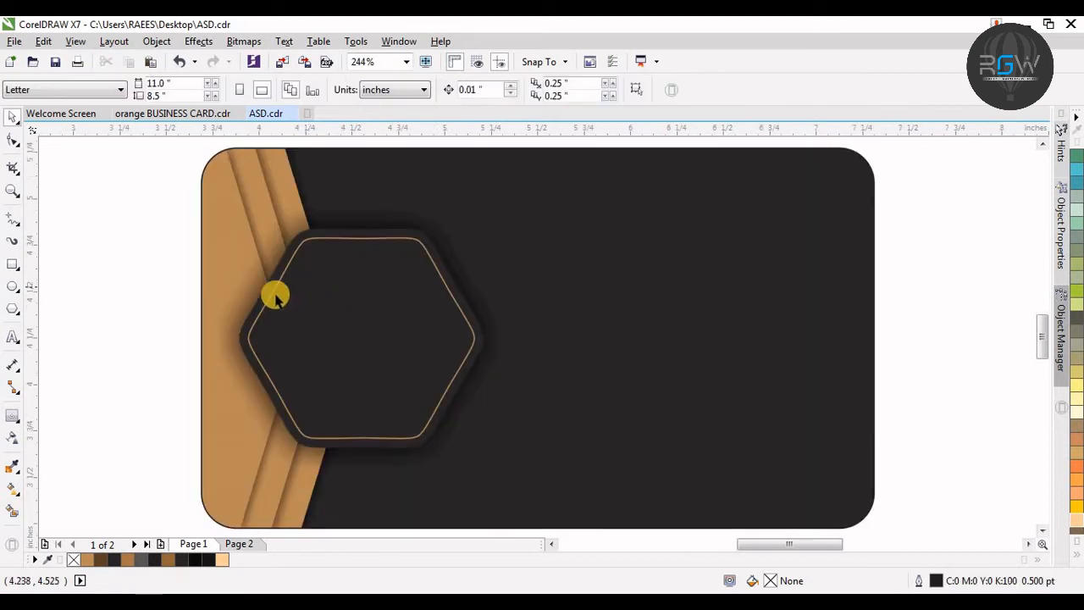
{"action": "key", "text": "F3"}
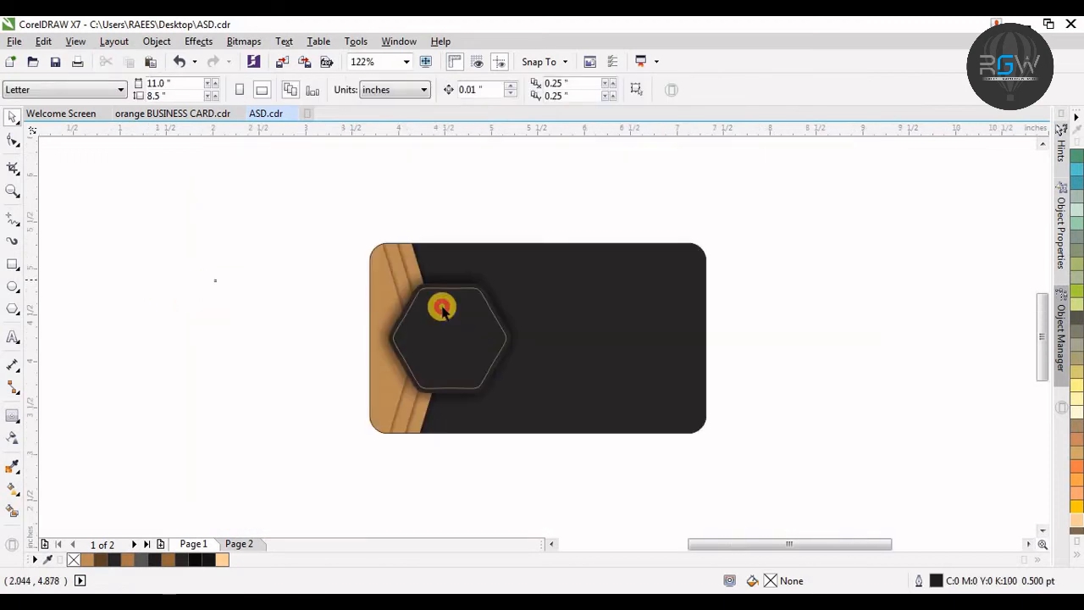
{"action": "double_click", "coordinate": [411, 275]}
{"action": "double_click", "coordinate": [584, 250]}
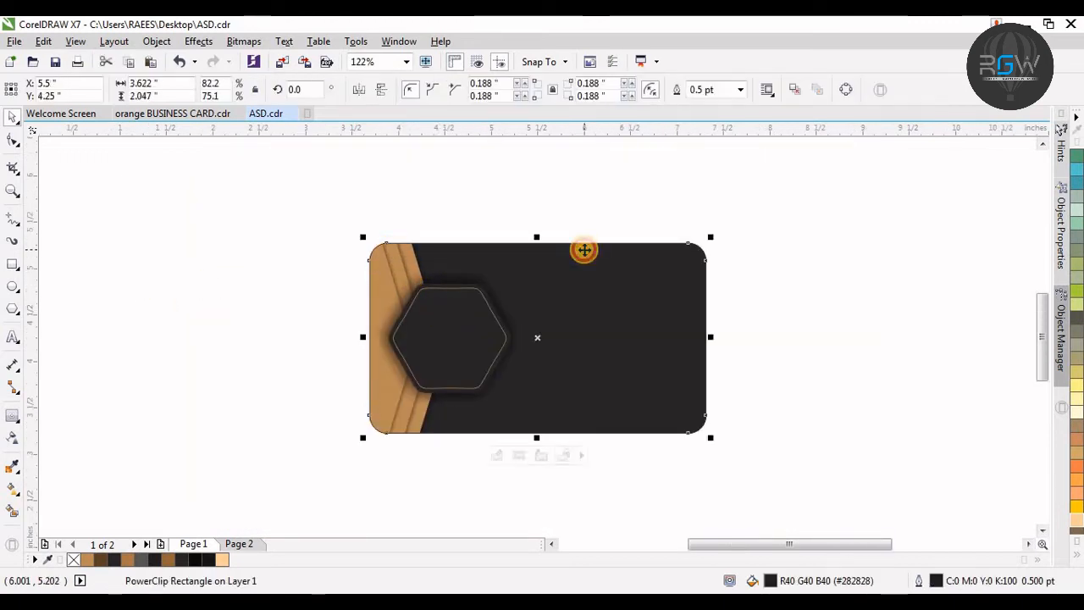
{"action": "left_click_drag", "start_coordinate": [282, 222], "coordinate": [546, 485]}
{"action": "left_click_drag", "start_coordinate": [460, 336], "coordinate": [474, 336]}
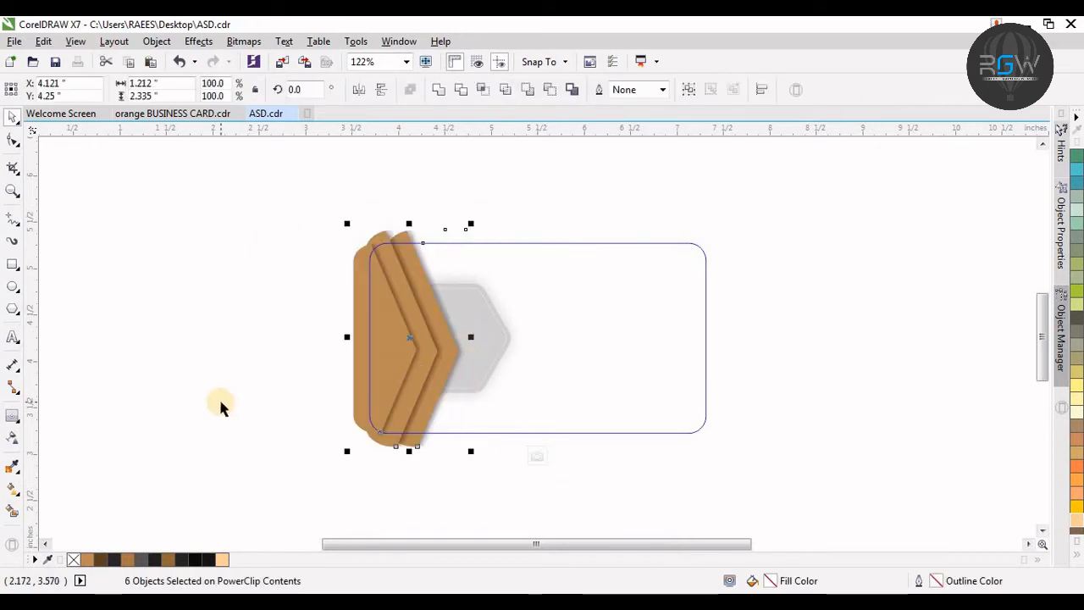
{"action": "left_click", "coordinate": [222, 407], "text": "ctrl"}
- Select the hexagon with its inner outline and shadow and nudge it slightly right on the card
{"action": "left_click", "coordinate": [437, 350]}
{"action": "left_click_drag", "start_coordinate": [263, 285], "coordinate": [250, 317]}
{"action": "left_click_drag", "start_coordinate": [461, 346], "coordinate": [553, 411]}
{"action": "left_click", "coordinate": [309, 357]}
{"action": "key", "text": "F4"}
- Bring the logo, text and contact details from page 2 onto page 1 below the card
{"action": "key", "text": "Page_Down"}
{"action": "key", "text": "F4"}
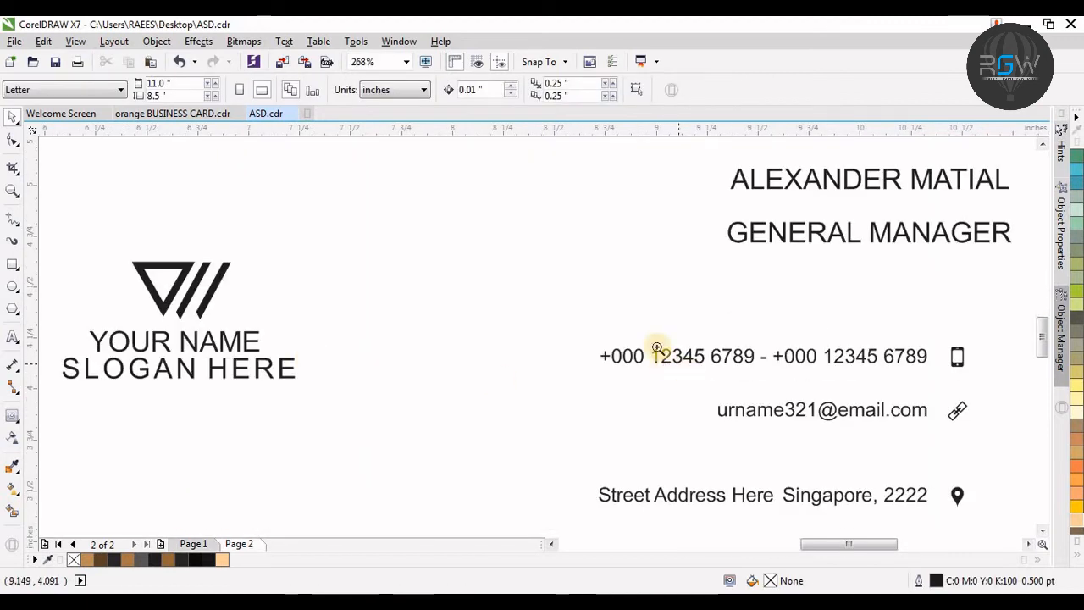
{"action": "key", "text": "F3"}
{"action": "left_click_drag", "start_coordinate": [271, 428], "coordinate": [196, 462]}
{"action": "key", "text": "F3"}
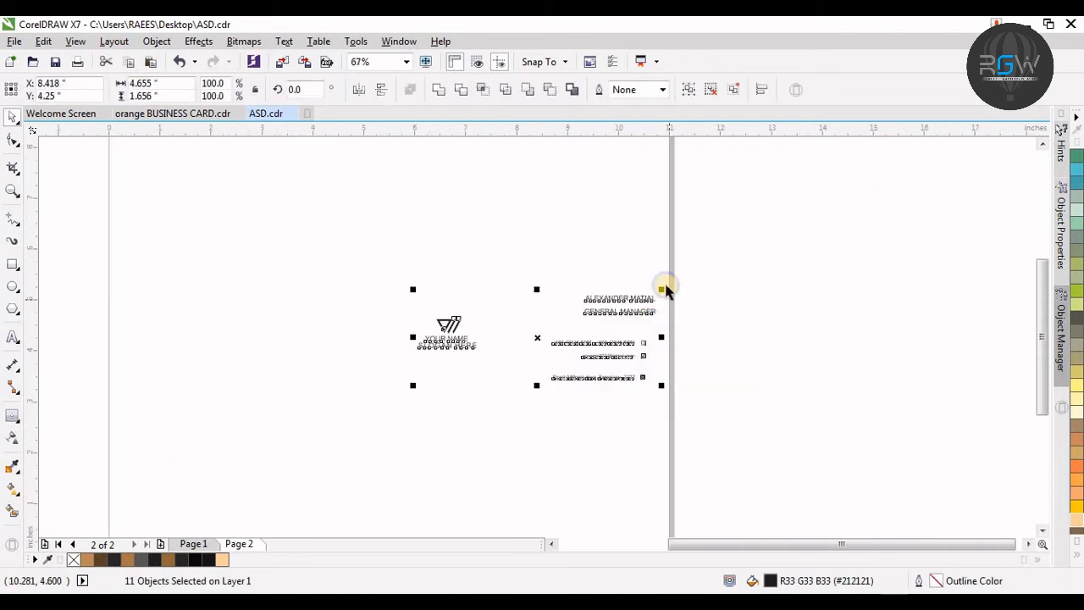
{"action": "left_click_drag", "start_coordinate": [633, 300], "coordinate": [196, 552]}
{"action": "left_click_drag", "start_coordinate": [198, 543], "coordinate": [284, 498]}
- Place the logo with its name and slogan text on the hexagon and fill them white
{"action": "left_click", "coordinate": [569, 372]}
{"action": "scroll", "coordinate": [440, 372], "scroll_direction": "up", "scroll_amount": 2}
{"action": "left_click_drag", "start_coordinate": [366, 433], "coordinate": [519, 227]}
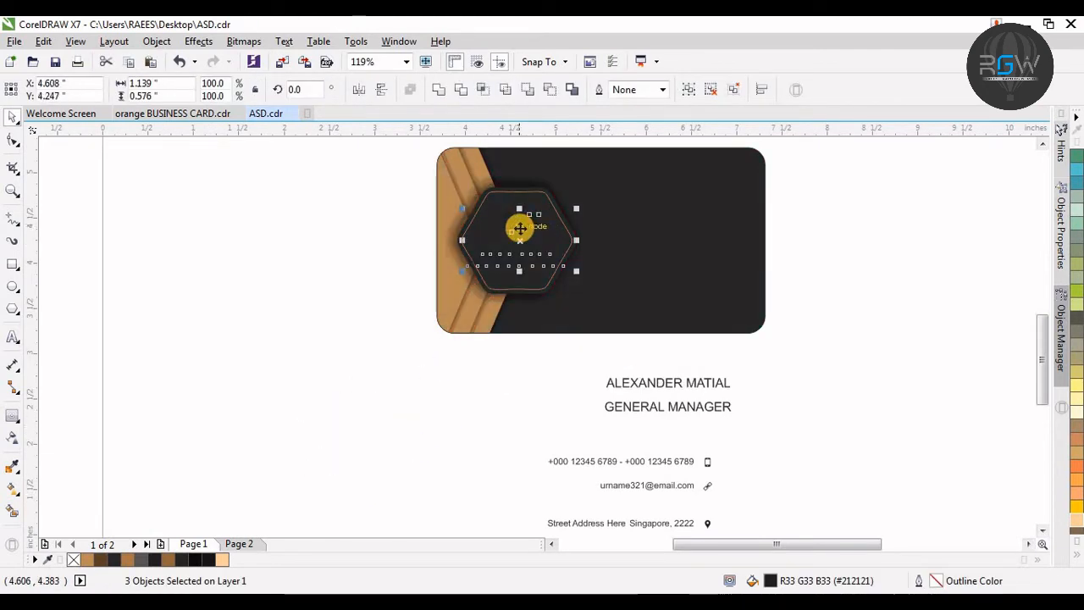
{"action": "scroll", "coordinate": [401, 276], "scroll_direction": "right", "scroll_amount": 2}
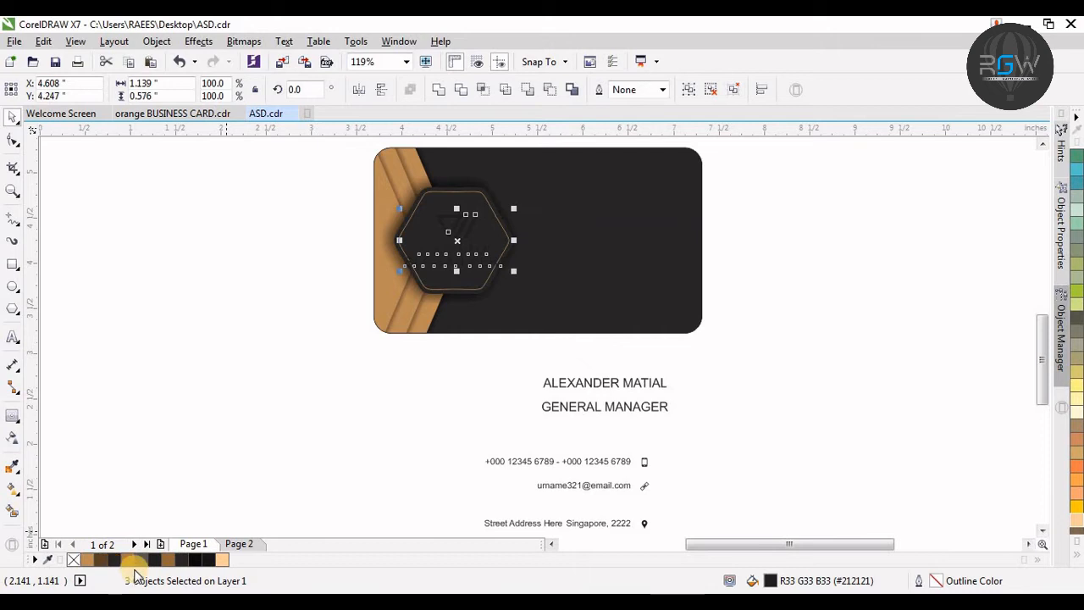
{"action": "left_click", "coordinate": [1077, 558]}
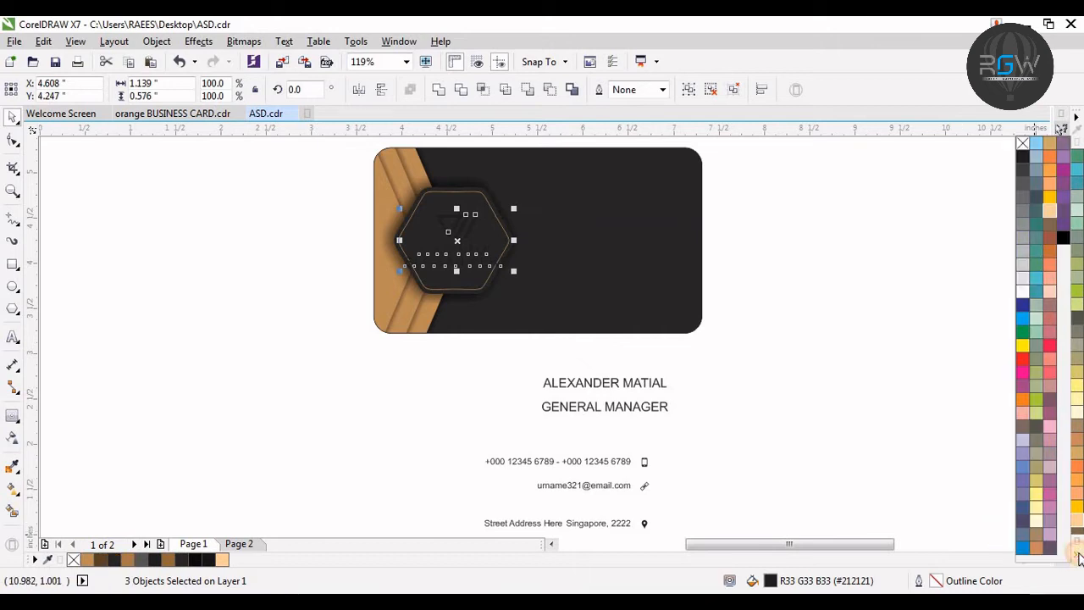
{"action": "left_click", "coordinate": [1024, 292]}
{"action": "left_click", "coordinate": [822, 308]}
- Enlarge the logo symbol to about 0.487 by 0.283 inches above the name and centre it horizontally in the hexagon
{"action": "key", "text": "F2"}
{"action": "left_click_drag", "start_coordinate": [600, 167], "coordinate": [261, 353]}
{"action": "left_click_drag", "start_coordinate": [234, 228], "coordinate": [785, 338]}
{"action": "left_click_drag", "start_coordinate": [230, 271], "coordinate": [711, 331]}
{"action": "left_click_drag", "start_coordinate": [595, 267], "coordinate": [589, 253]}
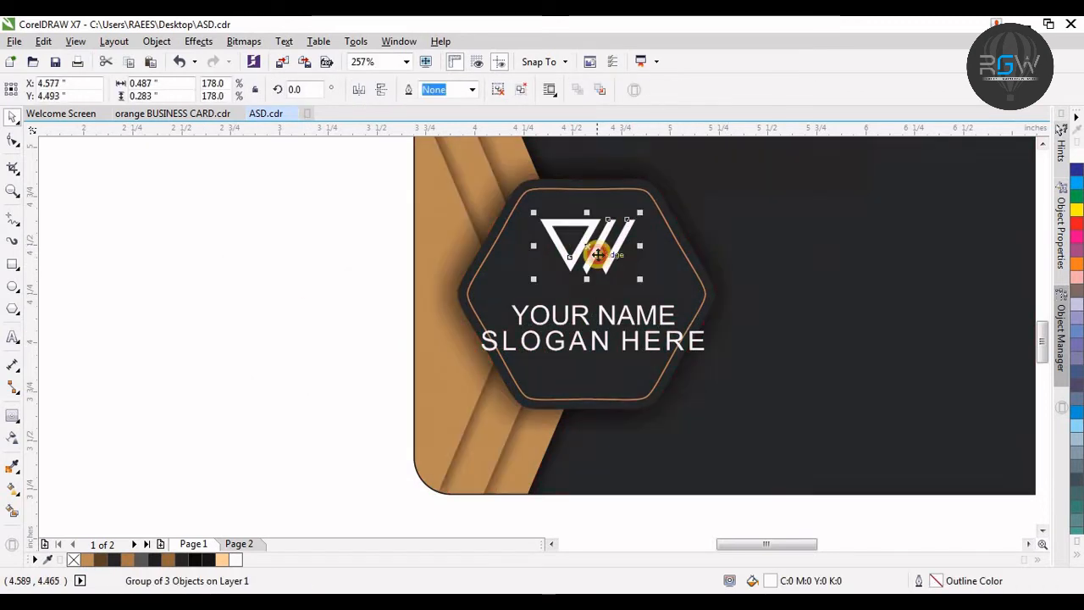
{"action": "left_click", "coordinate": [655, 273], "text": "shift"}
{"action": "key", "text": "c"}
- Set the SLOGAN HERE text's font size to 6 pt
{"action": "left_click_drag", "start_coordinate": [302, 327], "coordinate": [794, 361]}
{"action": "type", "text": "6"}
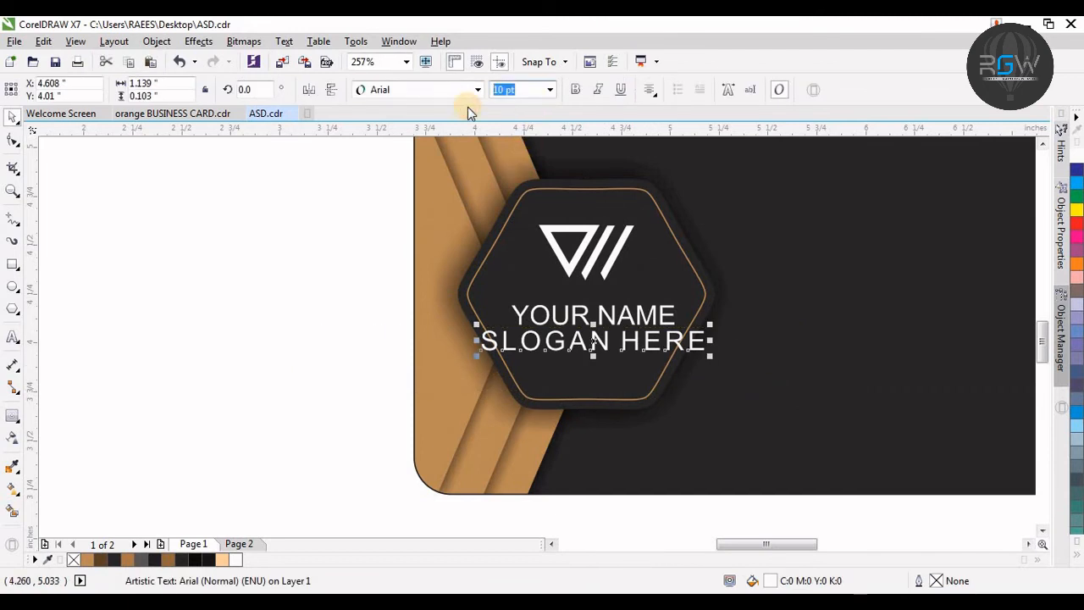
{"action": "key", "text": "Return"}
- Centre the YOUR NAME and SLOGAN HERE texts horizontally under the logo symbol and nudge the name slightly up
{"action": "left_click", "coordinate": [611, 313]}
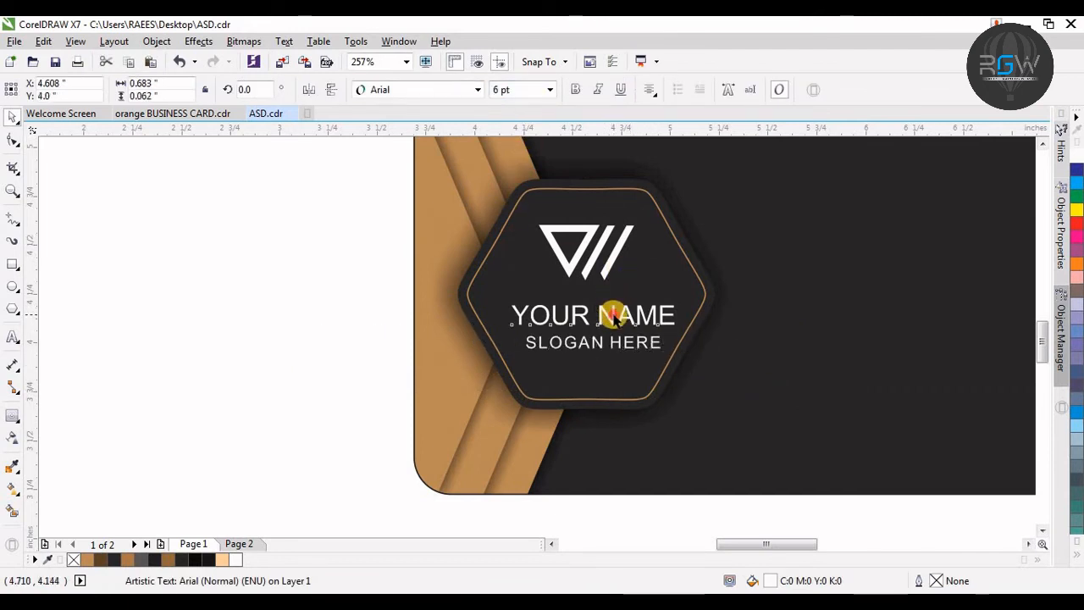
{"action": "left_click_drag", "start_coordinate": [747, 365], "coordinate": [747, 365]}
{"action": "key", "text": "ctrl+g"}
{"action": "left_click", "coordinate": [592, 271], "text": "shift"}
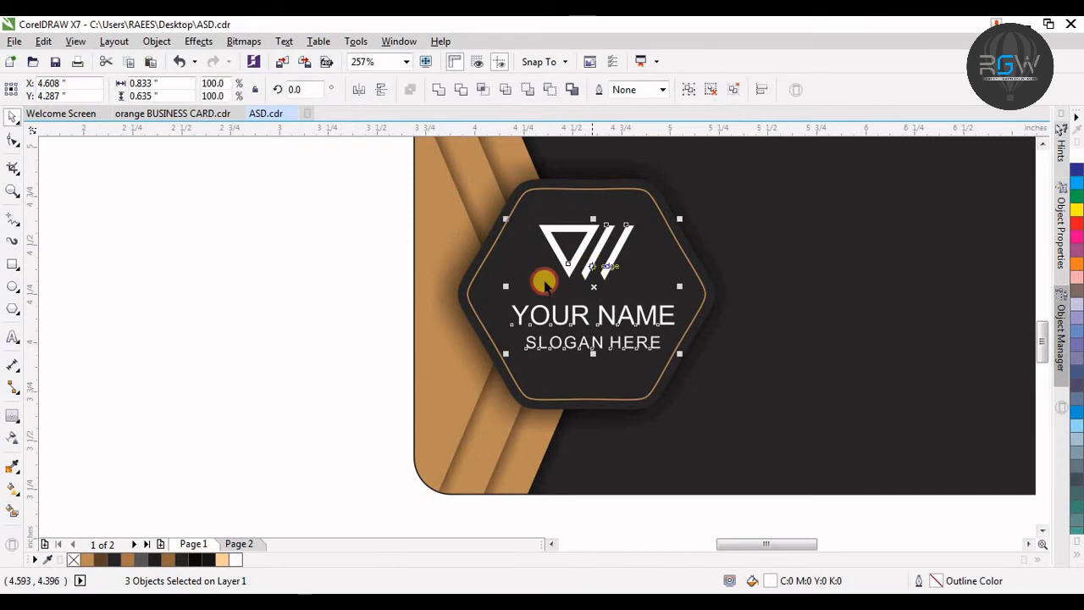
{"action": "key", "text": "c"}
{"action": "left_click", "coordinate": [282, 276]}
{"action": "left_click_drag", "start_coordinate": [291, 276], "coordinate": [760, 343]}
{"action": "key", "text": "Up"}
{"action": "key", "text": "Up"}
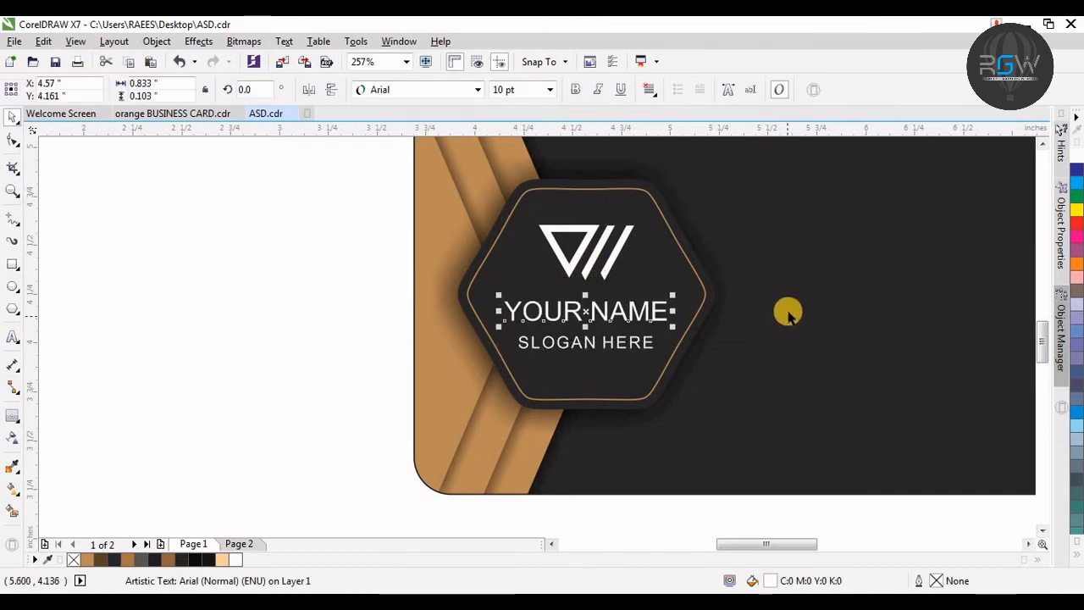
- Format the YOUR NAME text in Swis721 BlkCn BT at about 11.894 pt with the arrows' brown fill
{"action": "left_click", "coordinate": [402, 92]}
{"action": "left_click", "coordinate": [458, 180]}
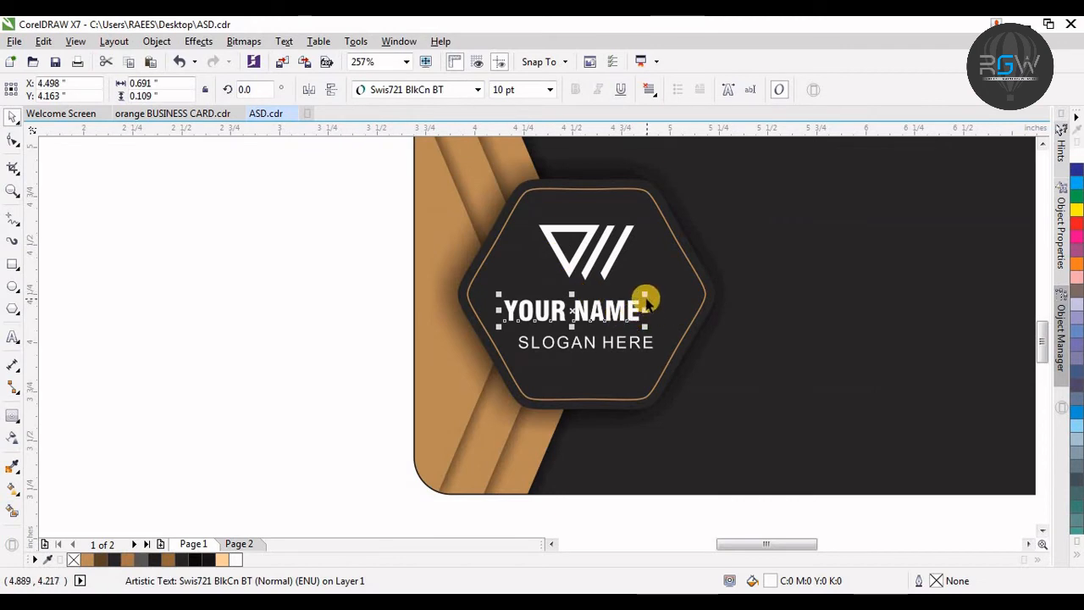
{"action": "left_click_drag", "start_coordinate": [654, 289], "coordinate": [682, 262]}
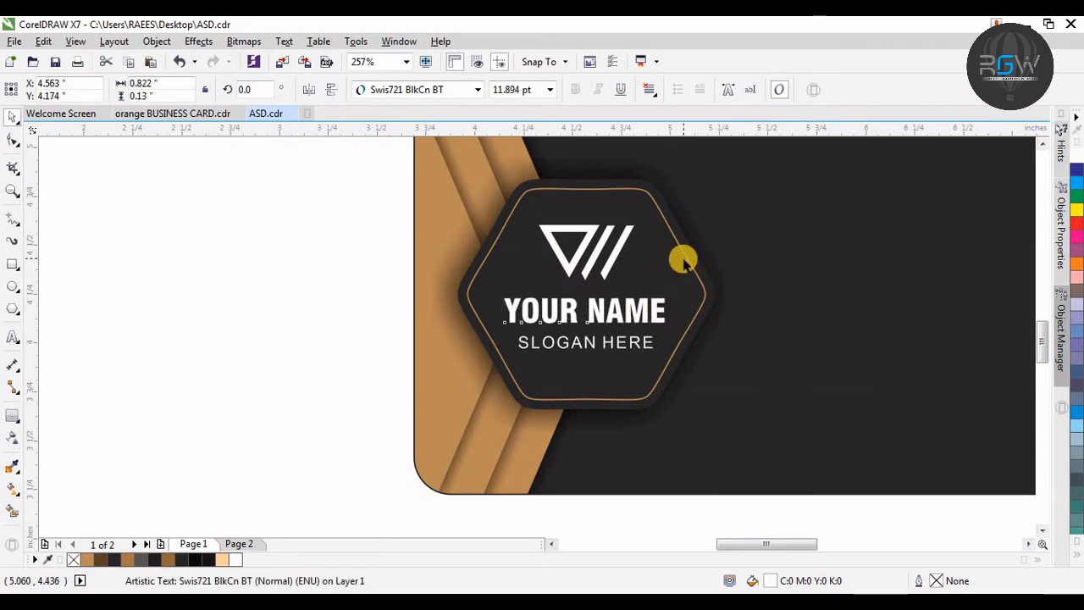
{"action": "left_click", "coordinate": [88, 558]}
- Enlarge the YOUR NAME text to about 0.93 inches wide and centre the logo symbol, name and slogan in the hexagon
{"action": "left_click", "coordinate": [166, 235]}
{"action": "left_click_drag", "start_coordinate": [779, 387], "coordinate": [764, 376]}
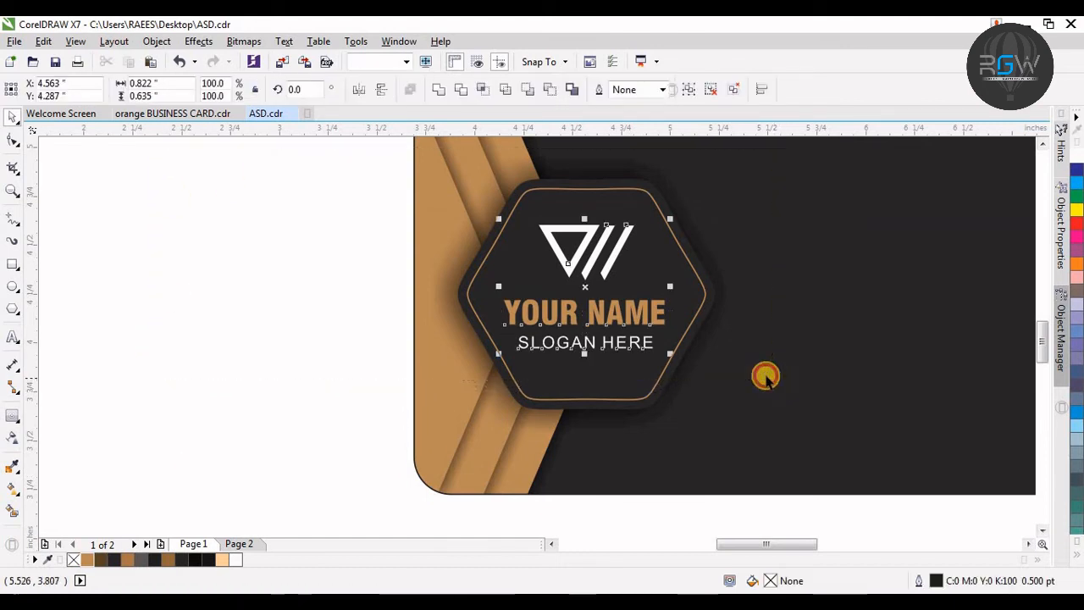
{"action": "left_click", "coordinate": [656, 284], "text": "shift"}
{"action": "key", "text": "c"}
{"action": "left_click_drag", "start_coordinate": [280, 156], "coordinate": [707, 292]}
{"action": "left_click_drag", "start_coordinate": [326, 322], "coordinate": [779, 394]}
{"action": "left_click_drag", "start_coordinate": [286, 278], "coordinate": [682, 337]}
{"action": "left_click_drag", "start_coordinate": [271, 259], "coordinate": [680, 355]}
{"action": "left_click", "coordinate": [235, 189]}
{"action": "left_click_drag", "start_coordinate": [235, 190], "coordinate": [766, 377]}
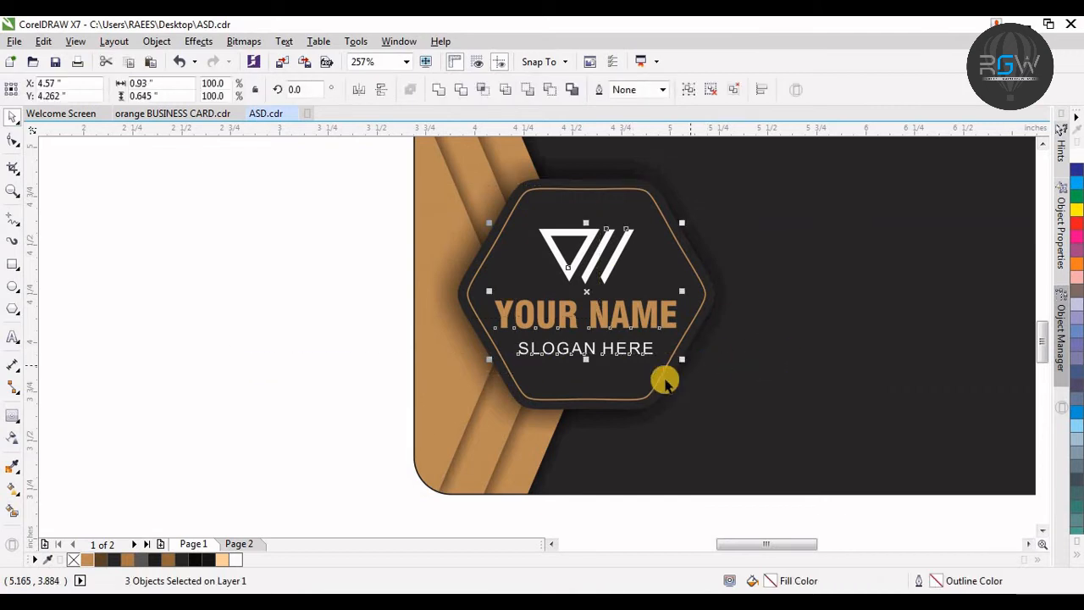
- Set the SLOGAN HERE text's font size to 5 pt and centre it horizontally in the hexagon
{"action": "left_click", "coordinate": [288, 303]}
{"action": "left_click_drag", "start_coordinate": [322, 339], "coordinate": [810, 392]}
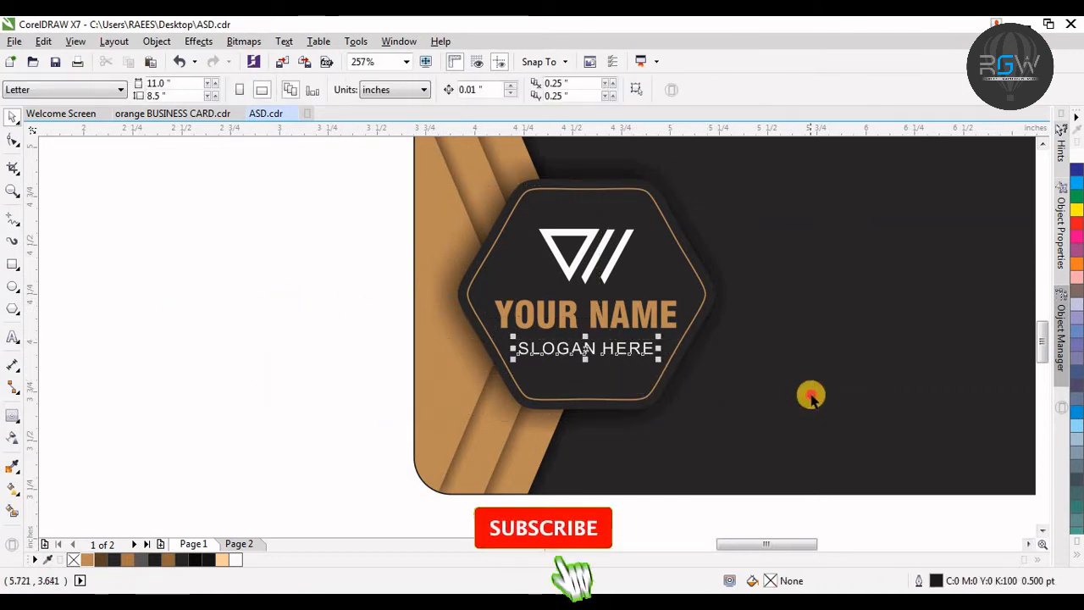
{"action": "left_click", "coordinate": [497, 91]}
{"action": "type", "text": "5"}
{"action": "key", "text": "Return"}
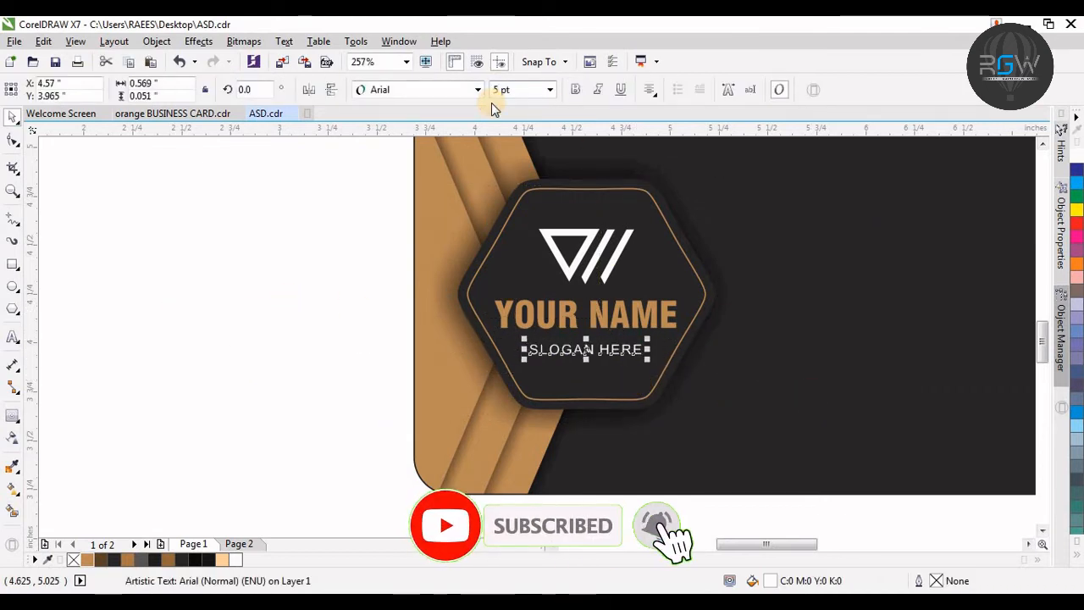
{"action": "left_click", "coordinate": [623, 351]}
{"action": "left_click", "coordinate": [621, 378], "text": "shift"}
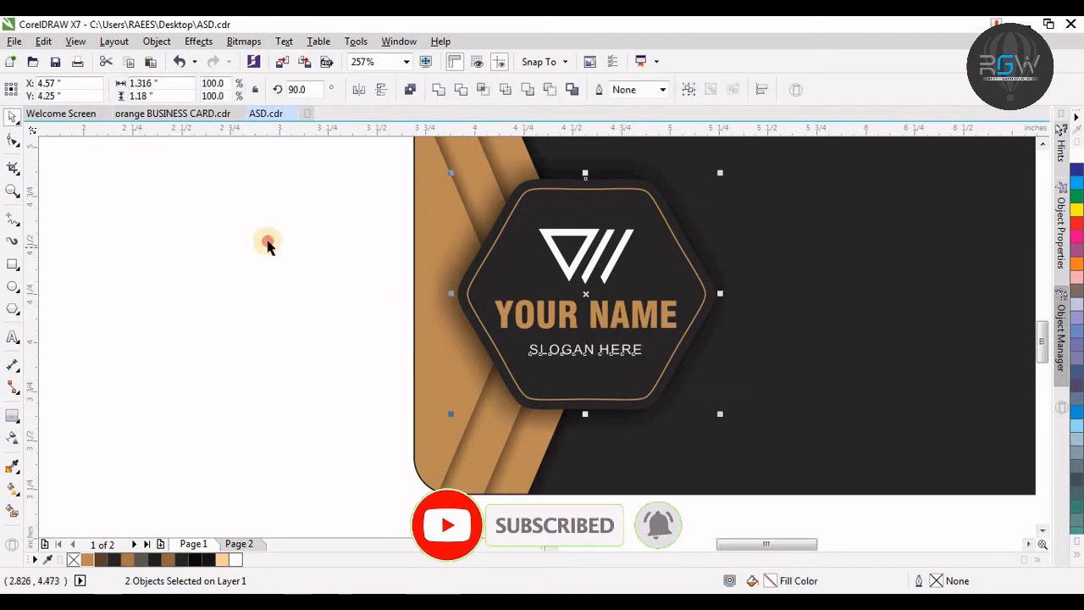
{"action": "left_click", "coordinate": [256, 248]}
- Move the cardholder's name and GENERAL MANAGER texts onto the upper right of the card and fill them white
{"action": "scroll", "coordinate": [783, 309], "scroll_direction": "down", "scroll_amount": 4}
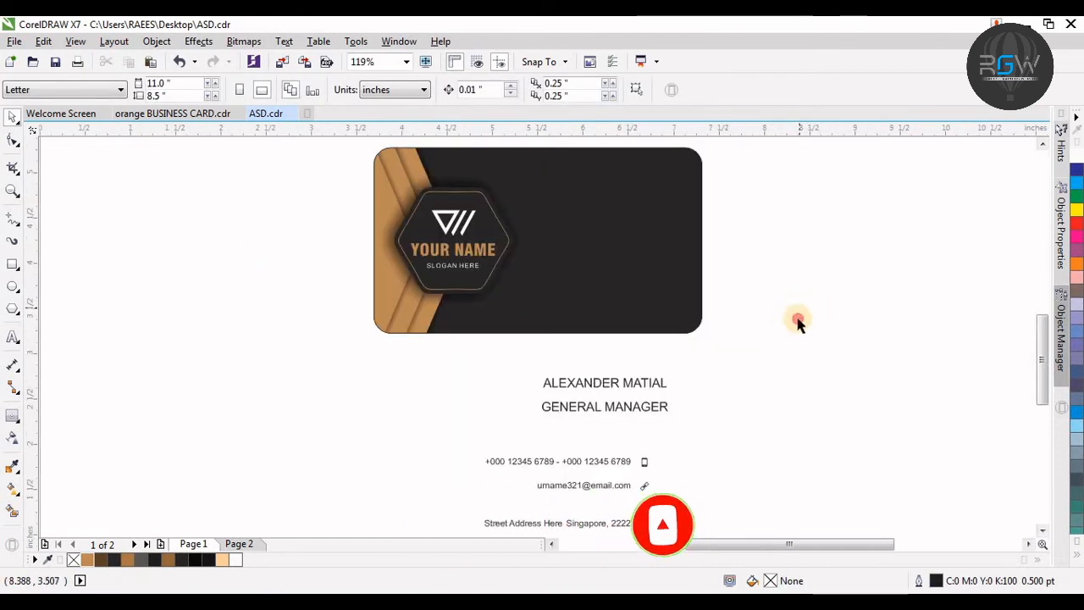
{"action": "left_click_drag", "start_coordinate": [568, 381], "coordinate": [590, 197]}
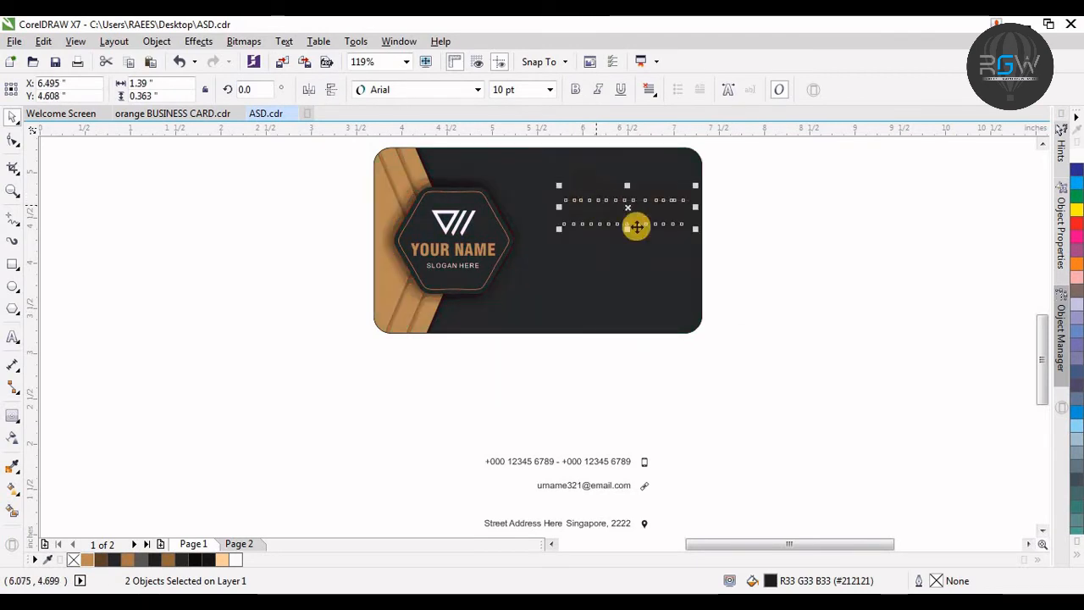
{"action": "left_click", "coordinate": [238, 556]}
- Move the phone, email and address lines with their icons onto the lower right of the card and fill them white
{"action": "left_click_drag", "start_coordinate": [720, 427], "coordinate": [420, 542]}
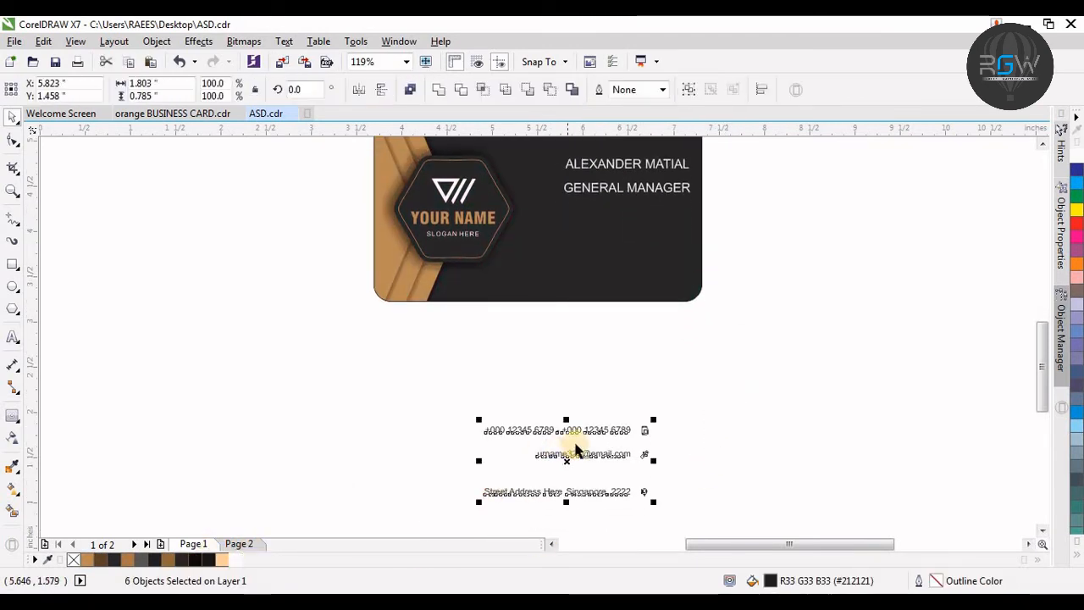
{"action": "left_click_drag", "start_coordinate": [573, 455], "coordinate": [624, 251]}
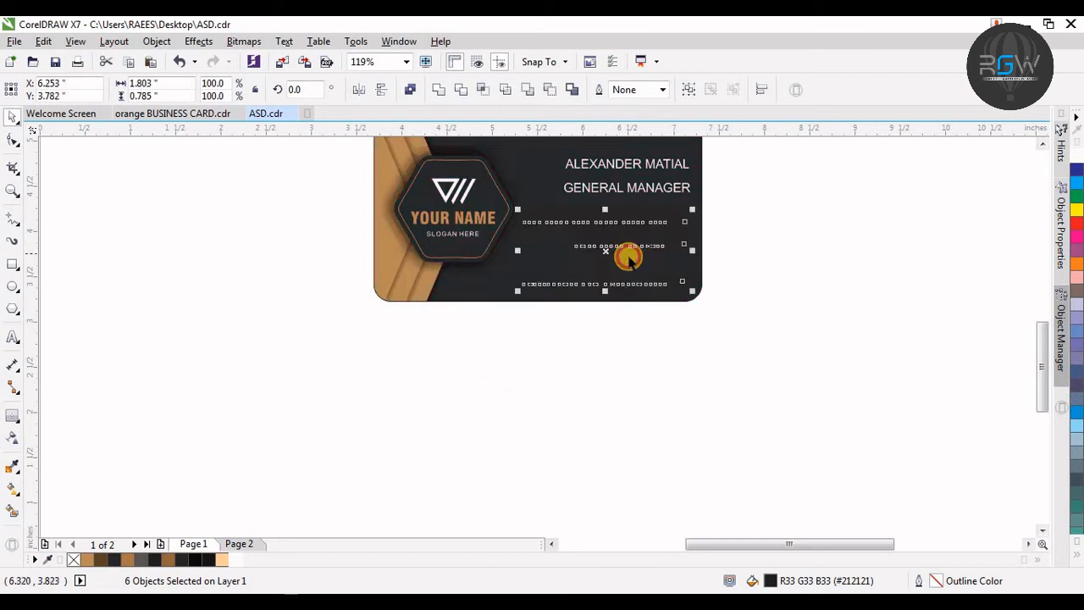
{"action": "scroll", "coordinate": [624, 251], "scroll_direction": "up", "scroll_amount": 4}
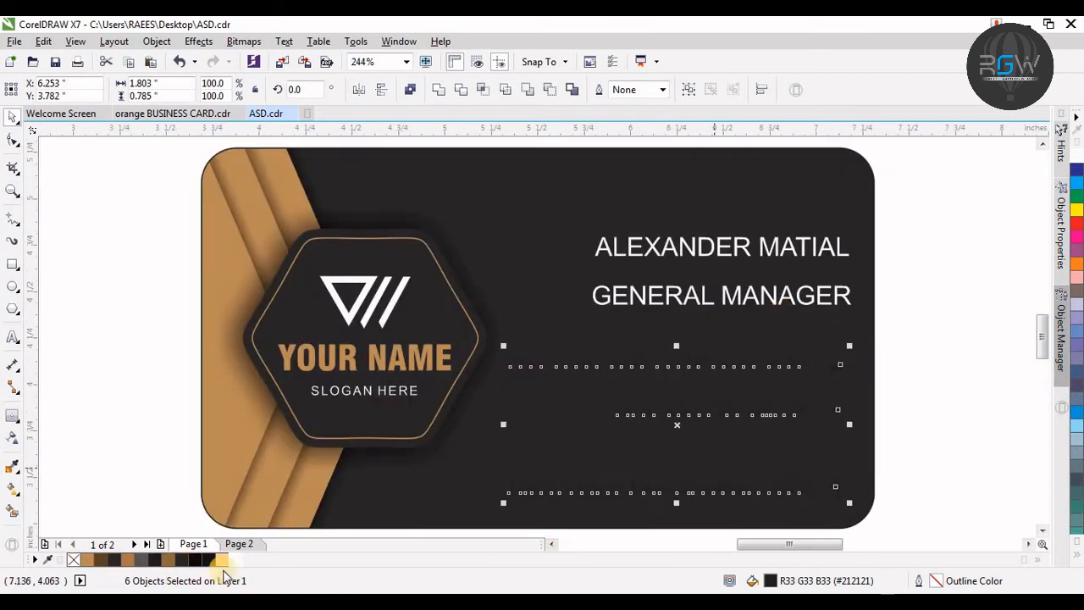
{"action": "left_click", "coordinate": [233, 560]}
{"action": "left_click", "coordinate": [897, 359]}
- Nudge the phone and email rows down so they sit closer to the address row
{"action": "left_click_drag", "start_coordinate": [961, 340], "coordinate": [464, 390]}
{"action": "key", "text": "Down"}
{"action": "key", "text": "Down"}
{"action": "key", "text": "Down"}
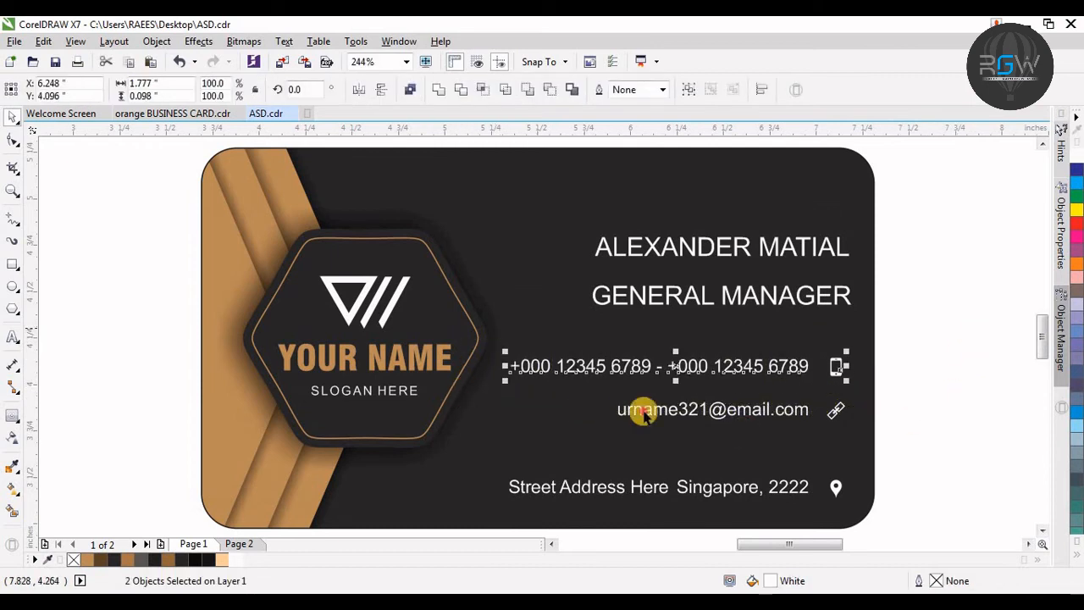
{"action": "left_click_drag", "start_coordinate": [478, 439], "coordinate": [478, 436]}
{"action": "key", "text": "Down"}
{"action": "key", "text": "Down"}
{"action": "key", "text": "Down"}
{"action": "key", "text": "Down"}
{"action": "key", "text": "Down"}
{"action": "key", "text": "Down"}
{"action": "key", "text": "Down"}
{"action": "key", "text": "Down"}
{"action": "key", "text": "Down"}
{"action": "key", "text": "Down"}
{"action": "key", "text": "Down"}
{"action": "key", "text": "Down"}
{"action": "key", "text": "Down"}
{"action": "key", "text": "Down"}
{"action": "key", "text": "Down"}
{"action": "key", "text": "Down"}
{"action": "key", "text": "Down"}
{"action": "key", "text": "Down"}
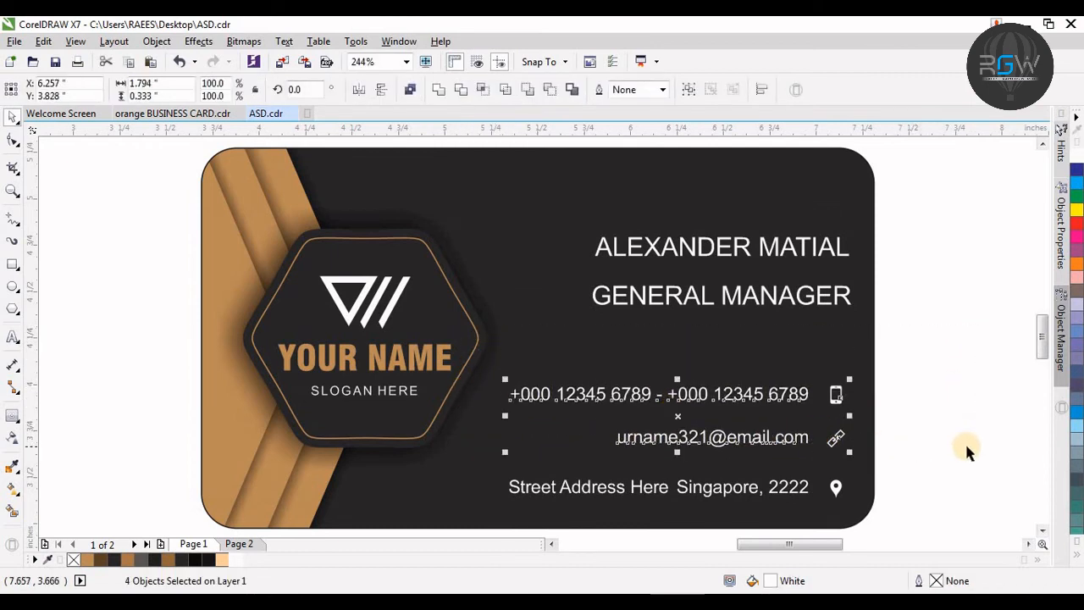
{"action": "key", "text": "Down"}
{"action": "key", "text": "Down"}
{"action": "left_click", "coordinate": [963, 423]}
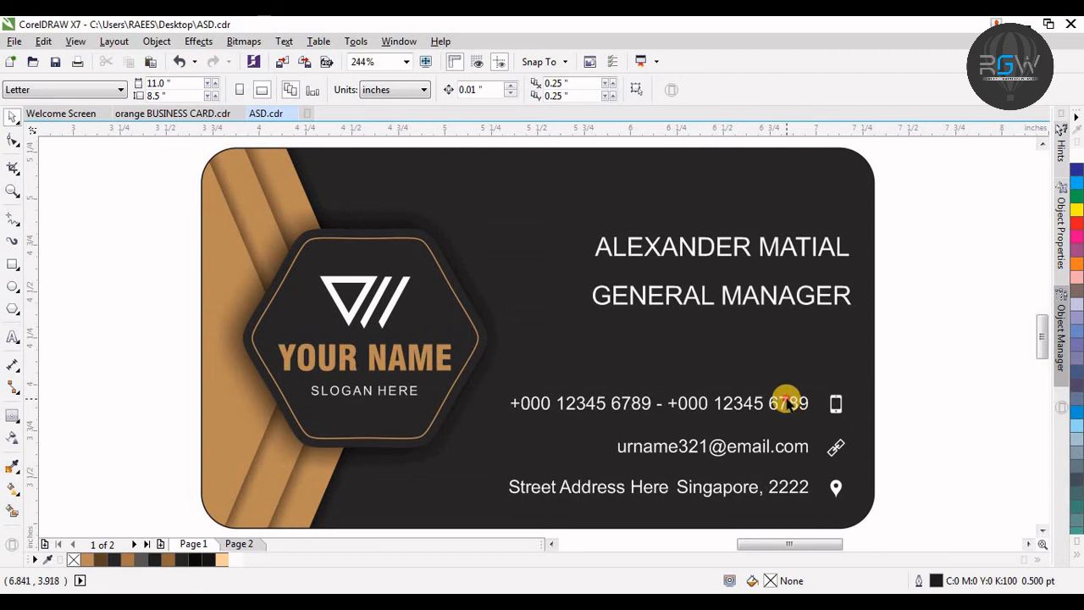
- Shrink the phone, email and address texts slightly and tighten the spacing of their rows
{"action": "left_click", "coordinate": [786, 401]}
{"action": "left_click", "coordinate": [780, 448], "text": "shift"}
{"action": "left_click", "coordinate": [749, 487], "text": "shift"}
{"action": "left_click_drag", "start_coordinate": [948, 370], "coordinate": [519, 460]}
{"action": "left_click_drag", "start_coordinate": [945, 320], "coordinate": [509, 373]}
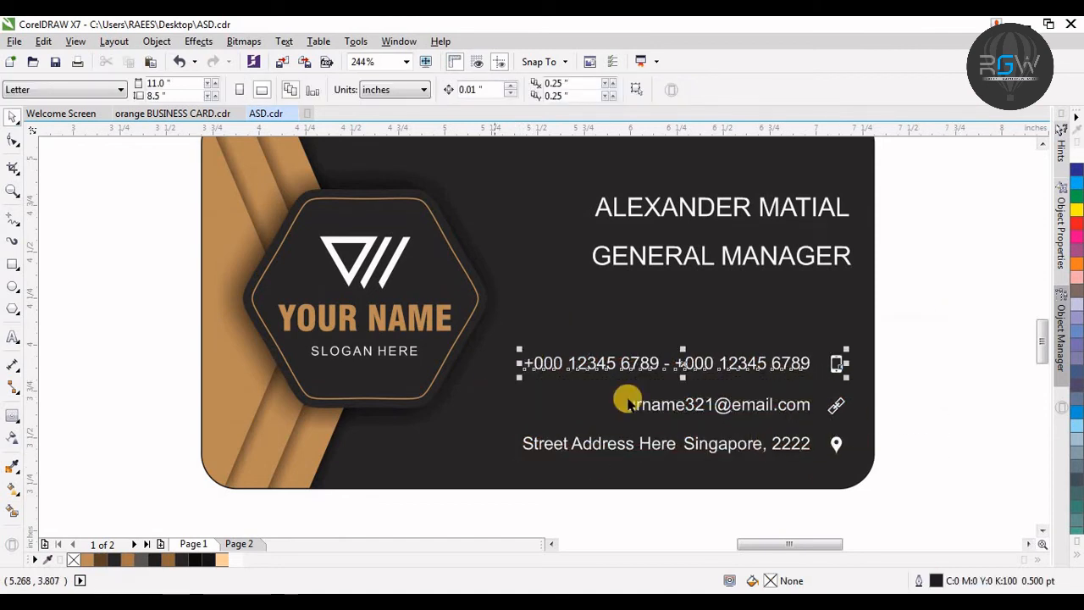
- Fill the phone, link and location icons with the arrows' brown
{"action": "left_click_drag", "start_coordinate": [965, 309], "coordinate": [815, 476]}
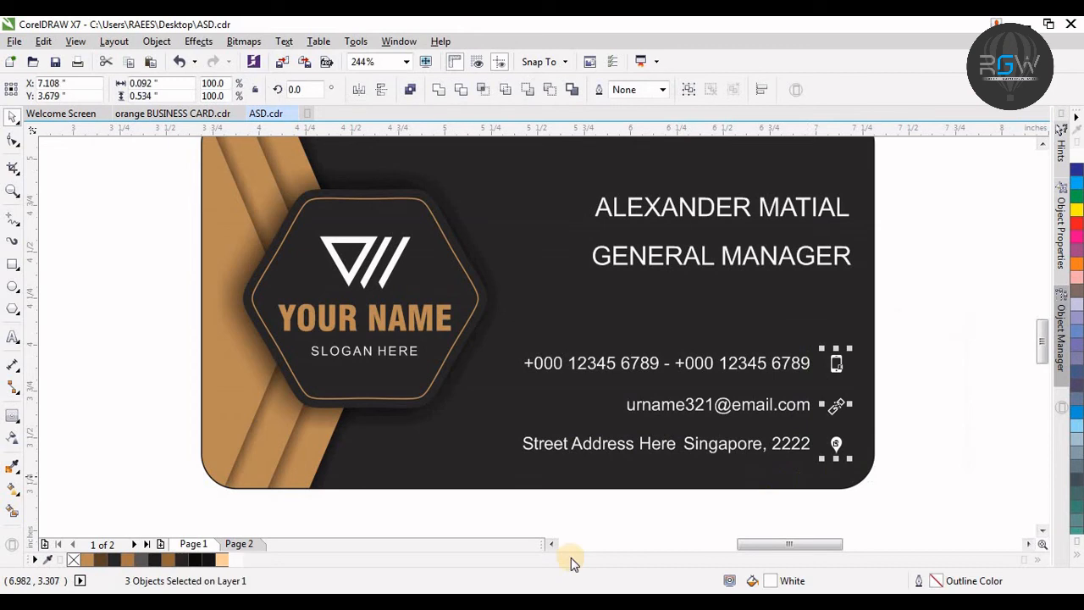
{"action": "left_click", "coordinate": [93, 561]}
{"action": "left_click_drag", "start_coordinate": [821, 509], "coordinate": [495, 289]}
- Nudge the phone and email rows slightly down to even out the spacing above the address row
{"action": "left_click_drag", "start_coordinate": [958, 329], "coordinate": [527, 372]}
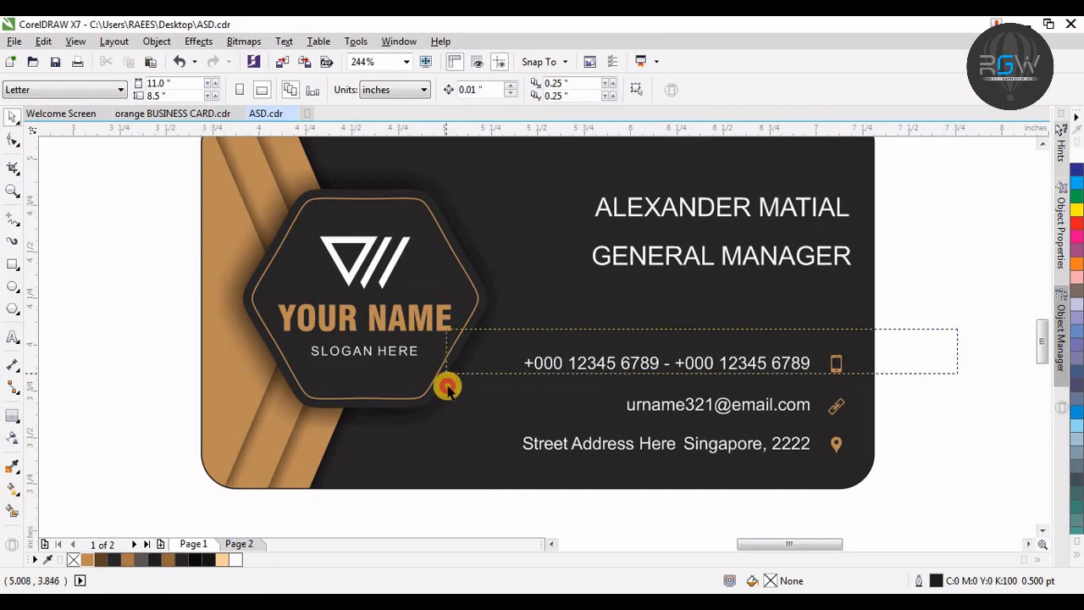
{"action": "left_click_drag", "start_coordinate": [447, 386], "coordinate": [447, 386]}
{"action": "key", "text": "Down"}
{"action": "key", "text": "Down"}
{"action": "key", "text": "Down"}
{"action": "left_click_drag", "start_coordinate": [464, 426], "coordinate": [464, 426]}
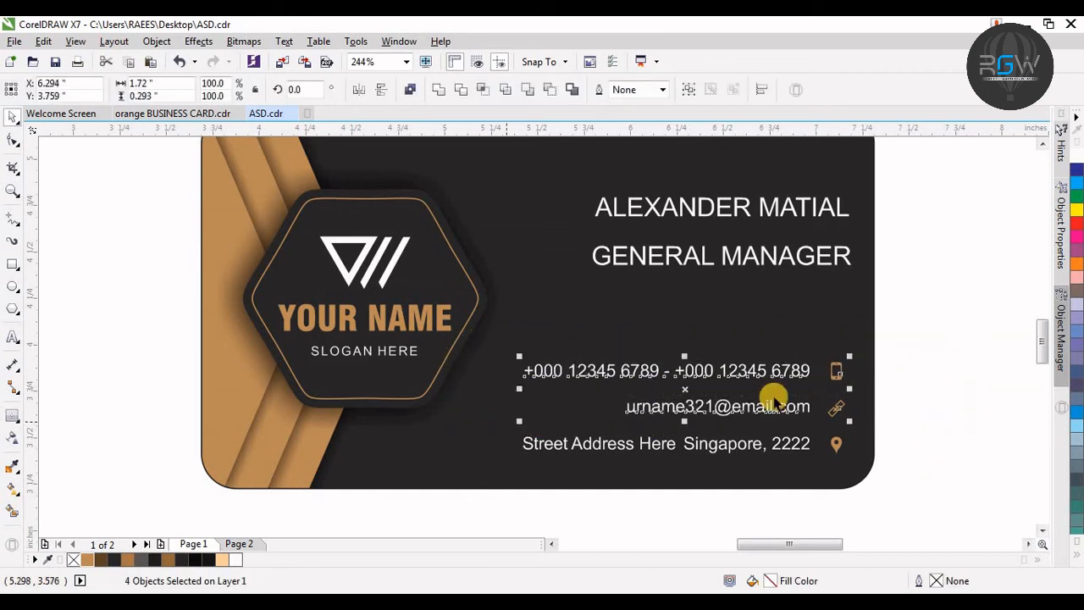
{"action": "left_click", "coordinate": [931, 314]}
- Set the GENERAL MANAGER text's font size to 5 pt
{"action": "scroll", "coordinate": [936, 292], "scroll_direction": "up", "scroll_amount": 1}
{"action": "left_click_drag", "start_coordinate": [525, 352], "coordinate": [525, 351]}
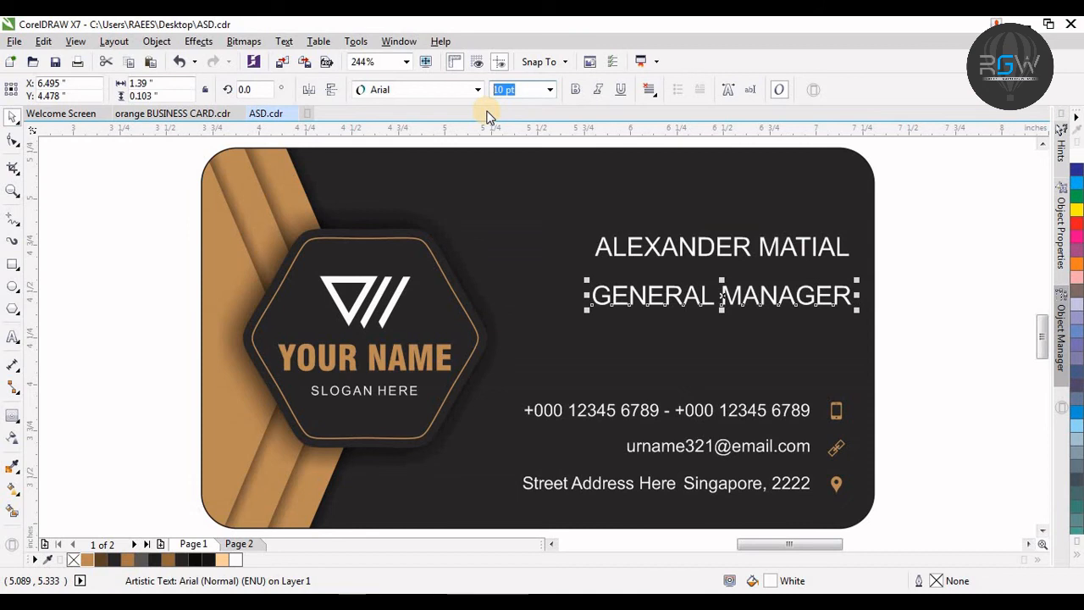
{"action": "type", "text": "7"}
{"action": "key", "text": "Return"}
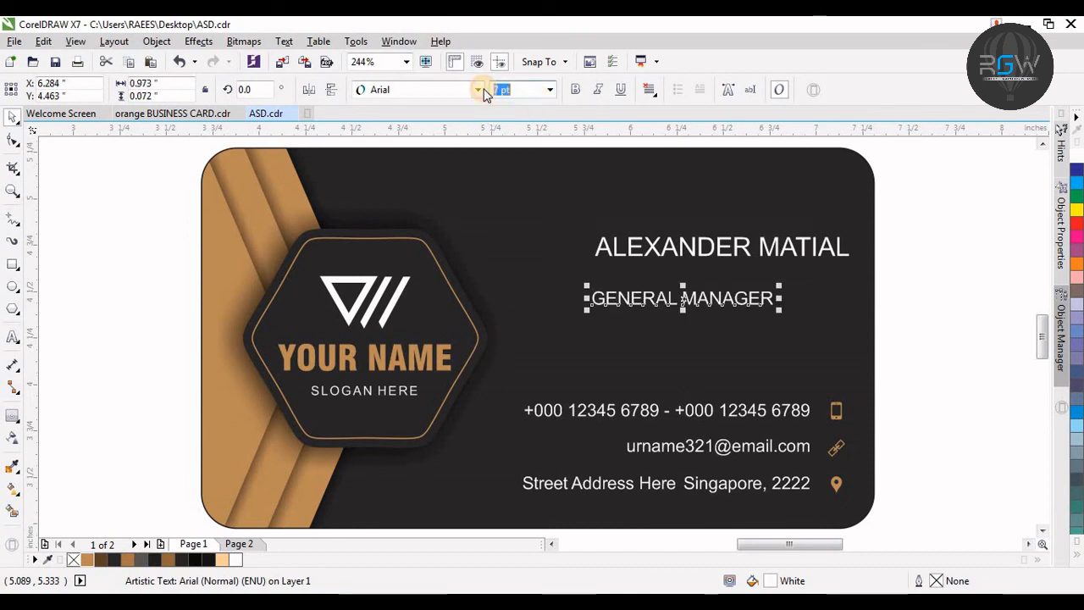
{"action": "type", "text": "5"}
{"action": "key", "text": "Return"}
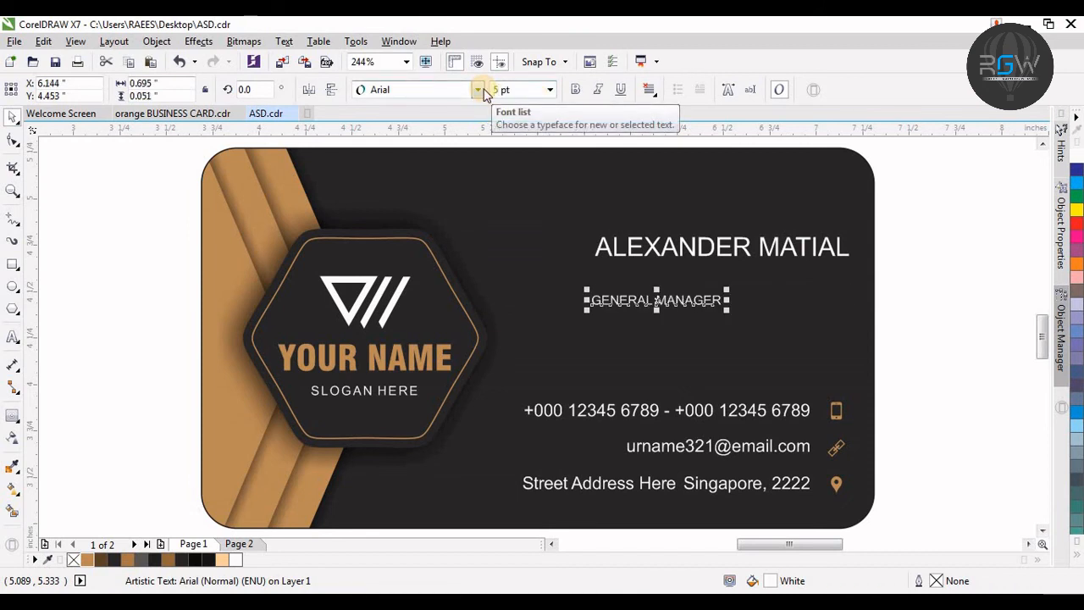
- Right-align the cardholder's name and GENERAL MANAGER texts with the end of the phone number text
{"action": "left_click", "coordinate": [722, 251], "text": "shift"}
{"action": "key", "text": "r"}
{"action": "left_click", "coordinate": [943, 300]}
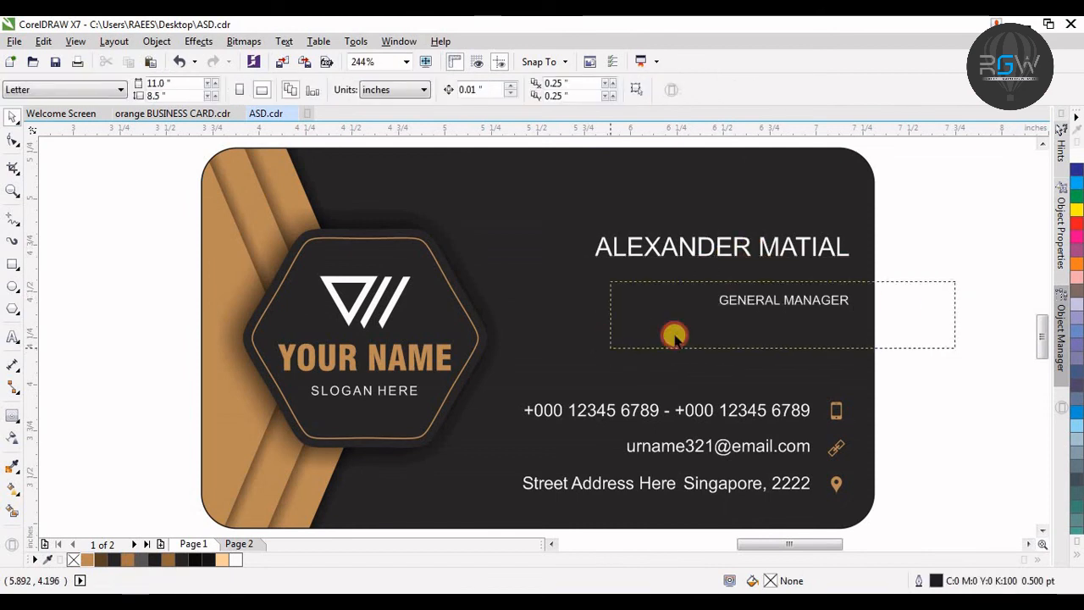
{"action": "left_click_drag", "start_coordinate": [779, 282], "coordinate": [540, 313]}
{"action": "left_click", "coordinate": [750, 413], "text": "shift"}
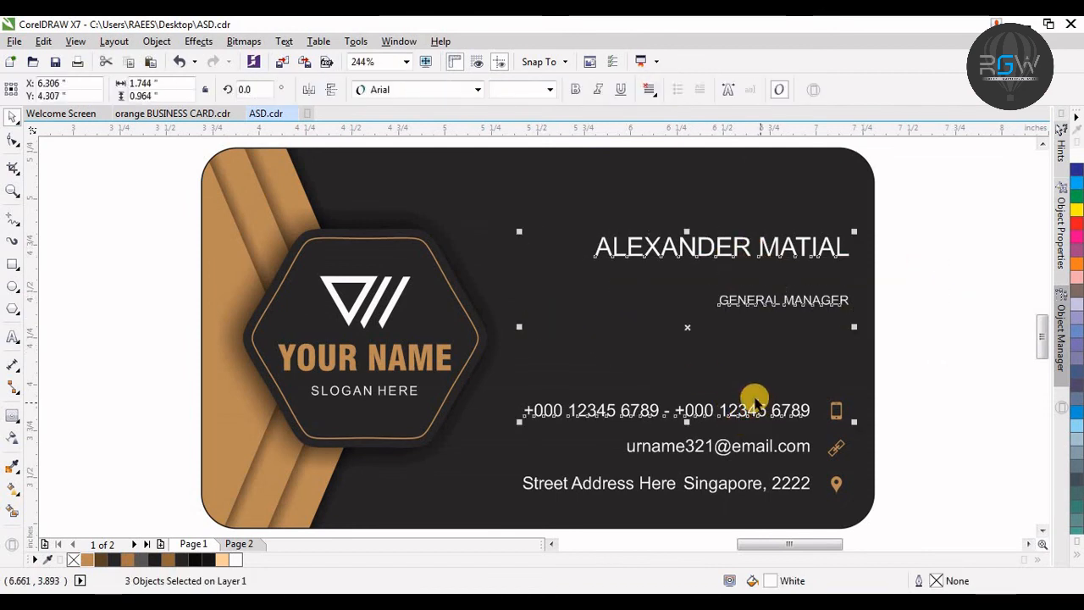
{"action": "key", "text": "r"}
{"action": "left_click", "coordinate": [942, 365]}
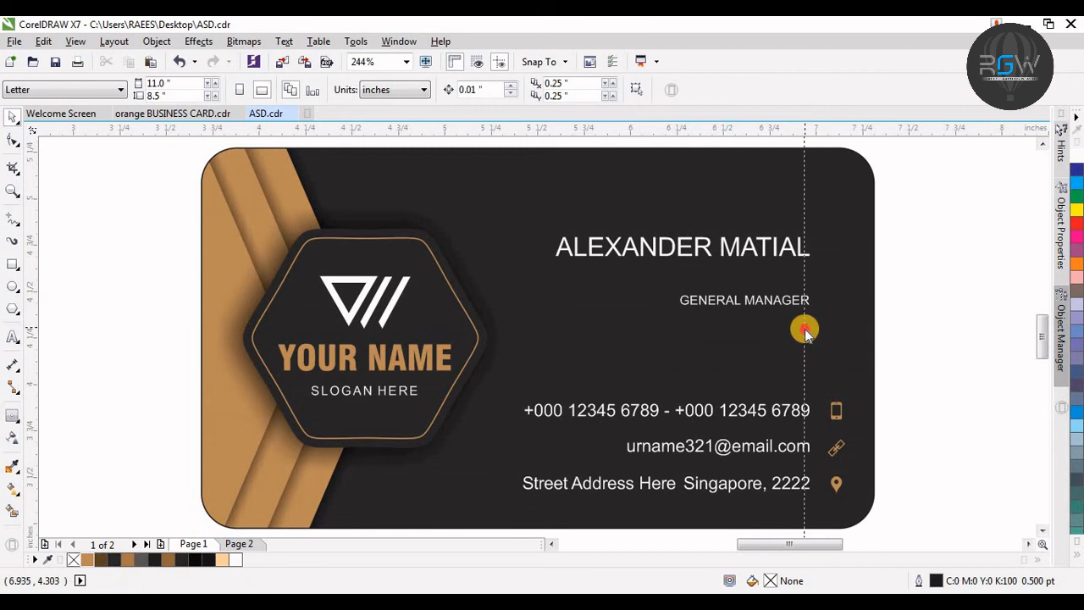
- Place a vertical guideline at the texts' right edge and nudge the cardholder's name and GENERAL MANAGER slightly down
{"action": "left_click_drag", "start_coordinate": [810, 328], "coordinate": [809, 327]}
{"action": "left_click_drag", "start_coordinate": [1012, 211], "coordinate": [515, 340]}
{"action": "key", "text": "Down"}
{"action": "key", "text": "Down"}
{"action": "key", "text": "Down"}
{"action": "key", "text": "Down"}
{"action": "left_click", "coordinate": [935, 312]}
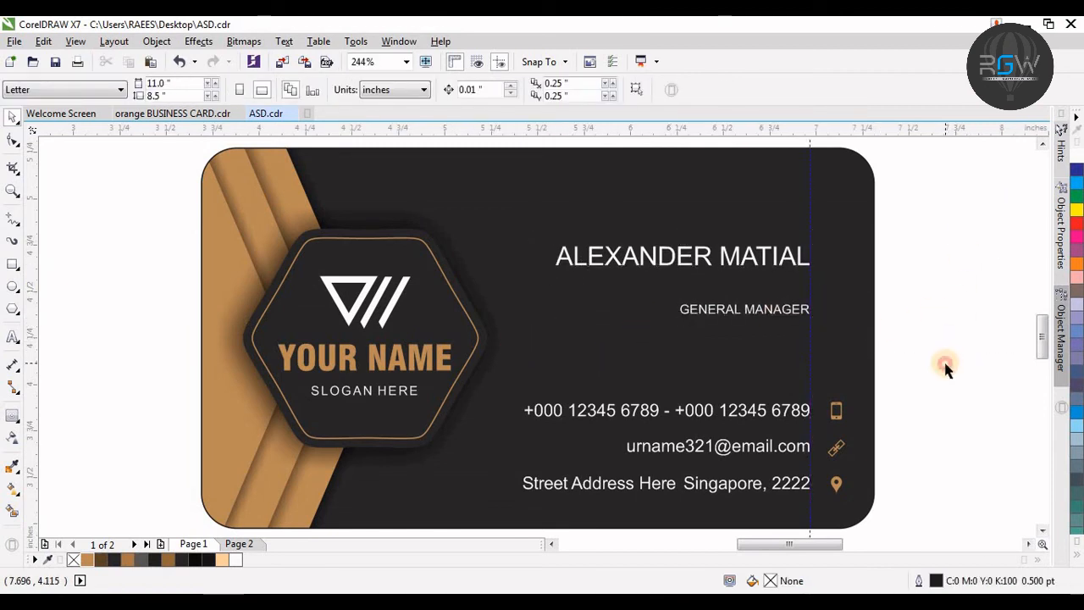
- Nudge the cardholder's name, job title and contact details with icons slightly left of the guideline
{"action": "left_click_drag", "start_coordinate": [542, 489], "coordinate": [469, 543]}
{"action": "key", "text": "Left"}
{"action": "key", "text": "Left"}
{"action": "left_click_drag", "start_coordinate": [906, 204], "coordinate": [518, 304]}
- Format the cardholder's name in Swis721 BlkCn BT with the arrows' brown fill
{"action": "left_click", "coordinate": [558, 246]}
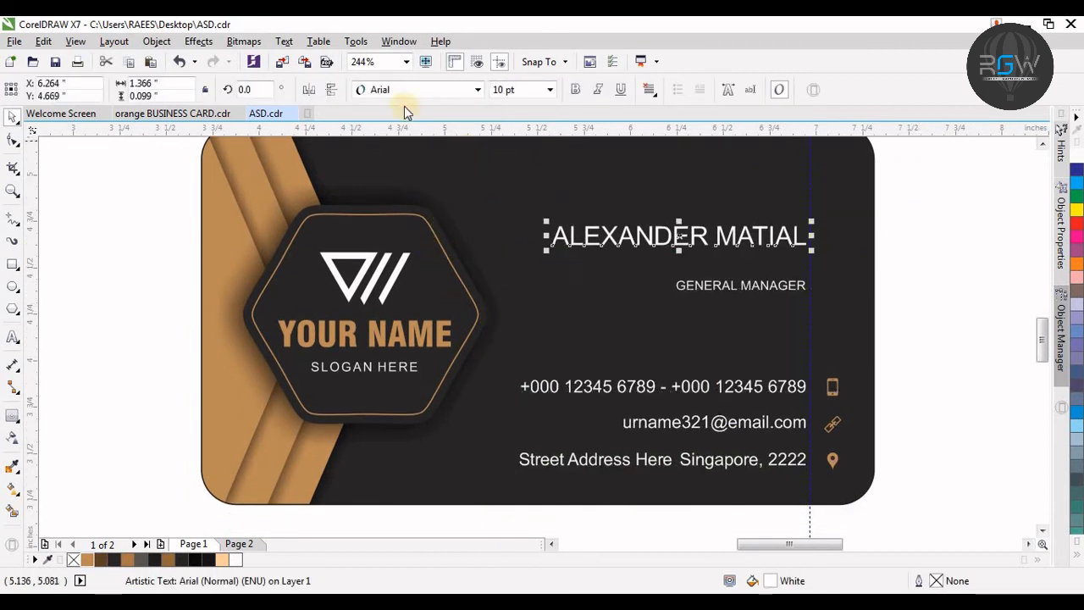
{"action": "left_click", "coordinate": [399, 89]}
{"action": "left_click", "coordinate": [414, 131]}
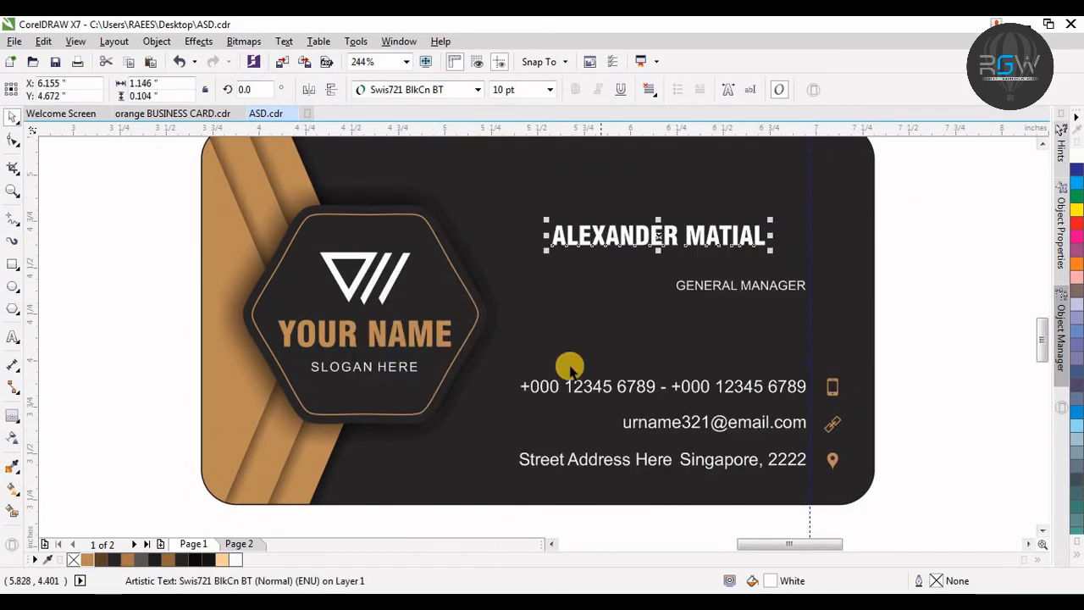
{"action": "left_click", "coordinate": [86, 559]}
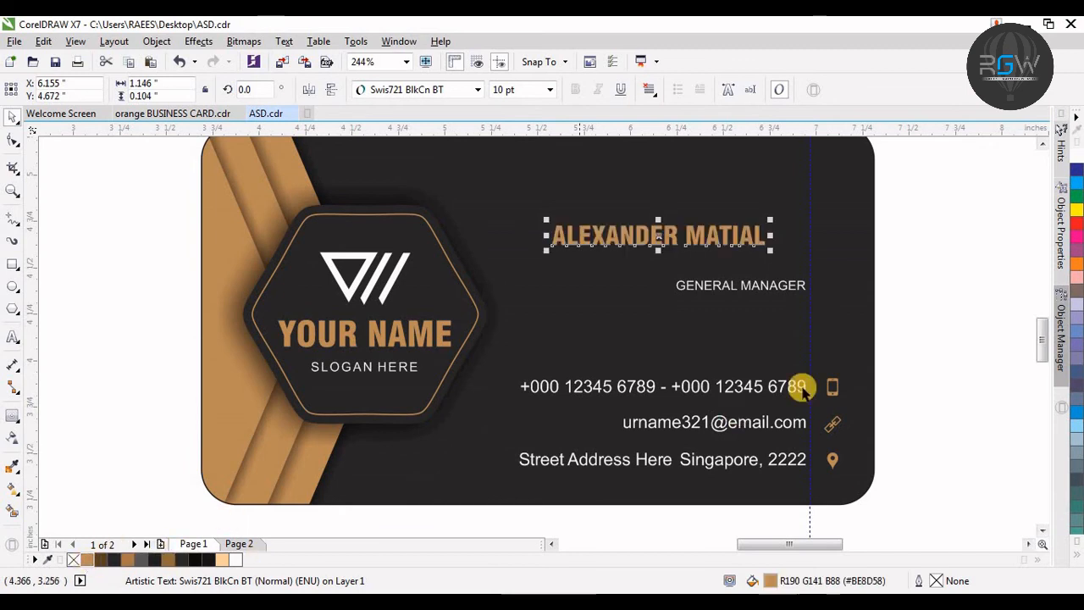
{"action": "left_click", "coordinate": [936, 198]}
- Right-align the cardholder's name with GENERAL MANAGER and enlarge it to about 10.886 pt
{"action": "left_click", "coordinate": [745, 234]}
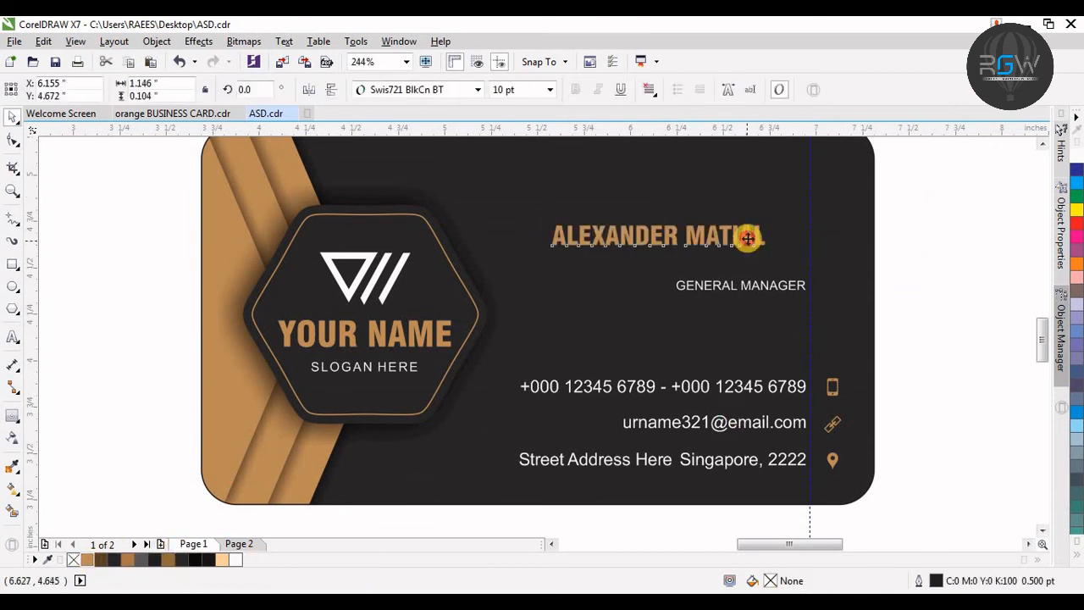
{"action": "left_click", "coordinate": [765, 288], "text": "shift"}
{"action": "key", "text": "r"}
{"action": "left_click", "coordinate": [700, 230]}
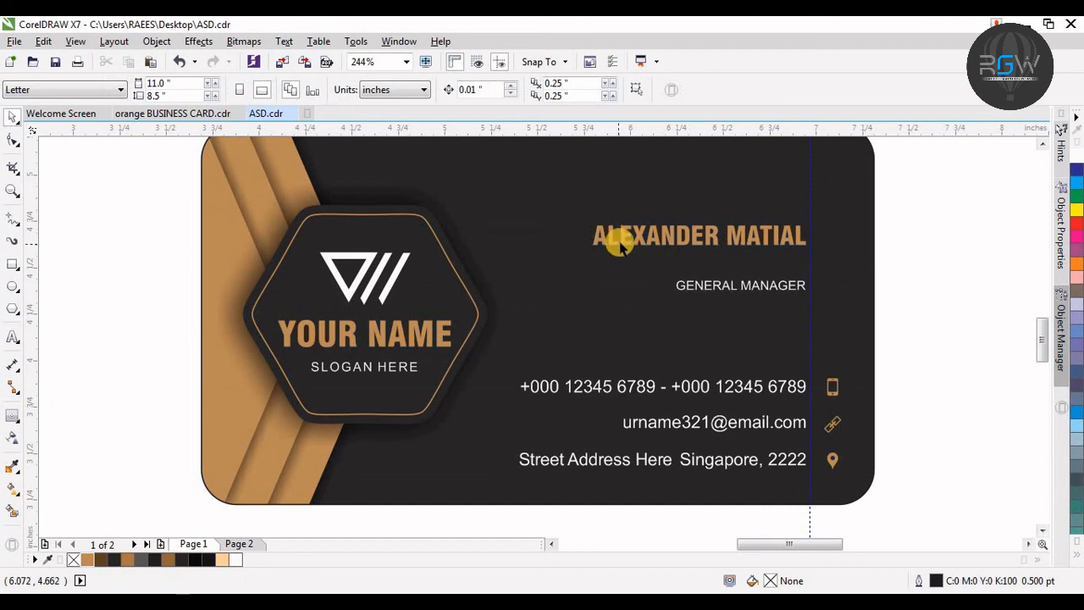
{"action": "left_click_drag", "start_coordinate": [587, 219], "coordinate": [568, 214]}
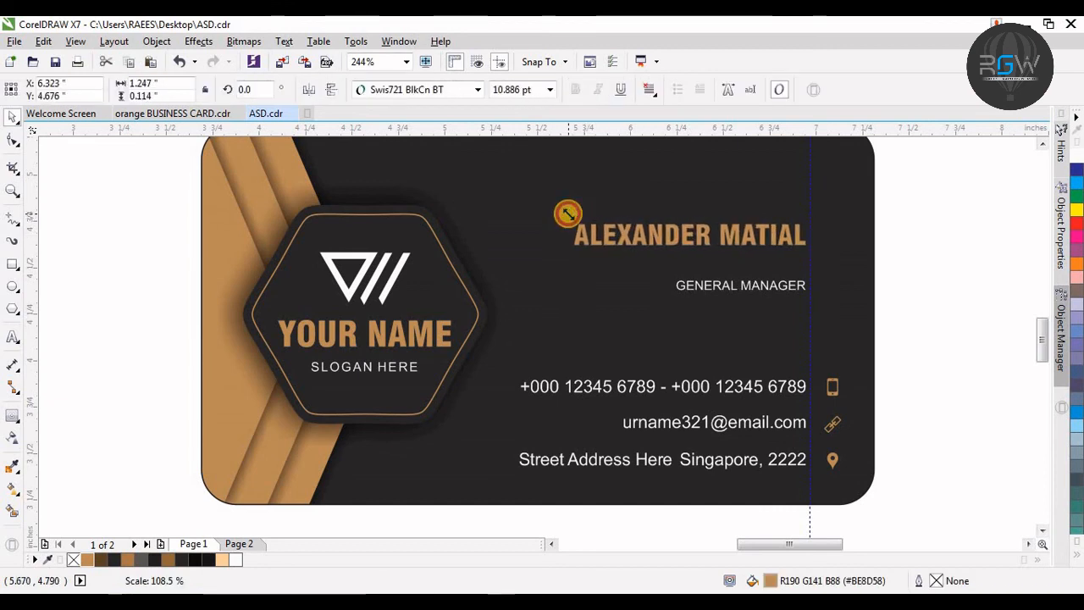
- Nudge the GENERAL MANAGER text up to sit close beneath the cardholder's name
{"action": "left_click_drag", "start_coordinate": [949, 266], "coordinate": [563, 329]}
{"action": "key", "text": "Up"}
{"action": "key", "text": "Up"}
{"action": "key", "text": "Up"}
{"action": "key", "text": "Up"}
{"action": "key", "text": "Up"}
{"action": "key", "text": "Up"}
{"action": "key", "text": "Up"}
{"action": "key", "text": "Up"}
{"action": "key", "text": "Up"}
{"action": "key", "text": "Up"}
{"action": "key", "text": "Up"}
{"action": "key", "text": "Up"}
{"action": "key", "text": "Up"}
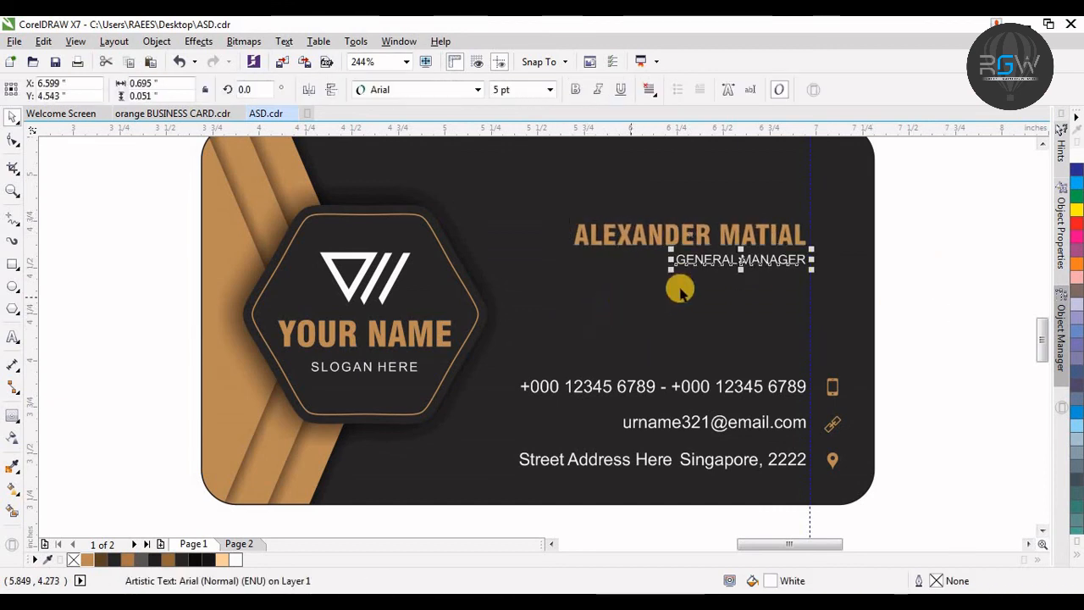
{"action": "key", "text": "Escape"}
- Draw a horizontal line about 2.1 inches long from the name's right end to the hexagon and give it a Sand outline
{"action": "key", "text": "F5"}
{"action": "left_click", "coordinate": [804, 247]}
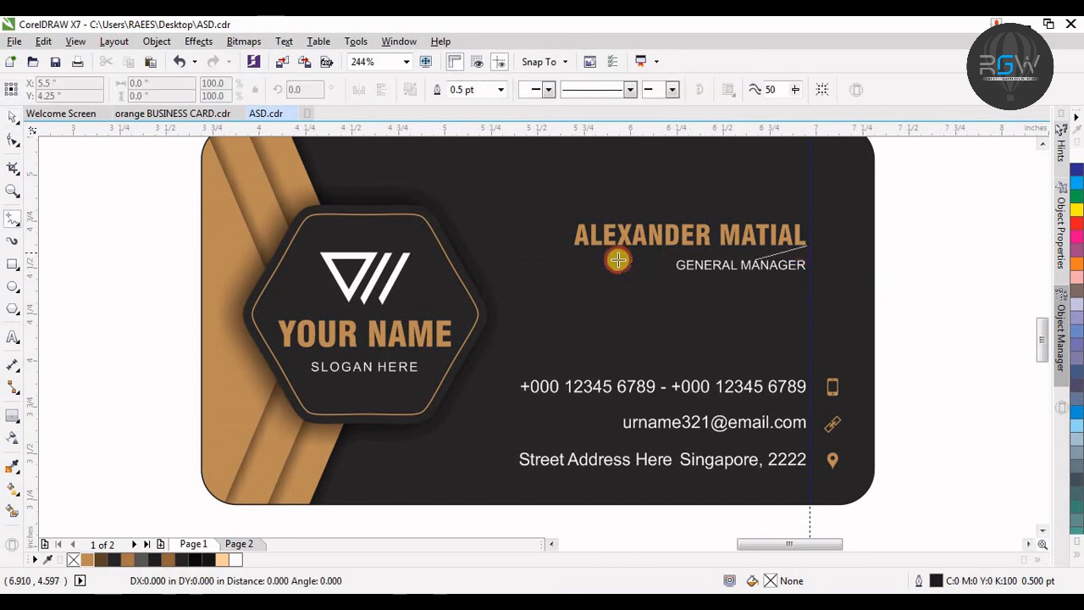
{"action": "left_click", "coordinate": [418, 276]}
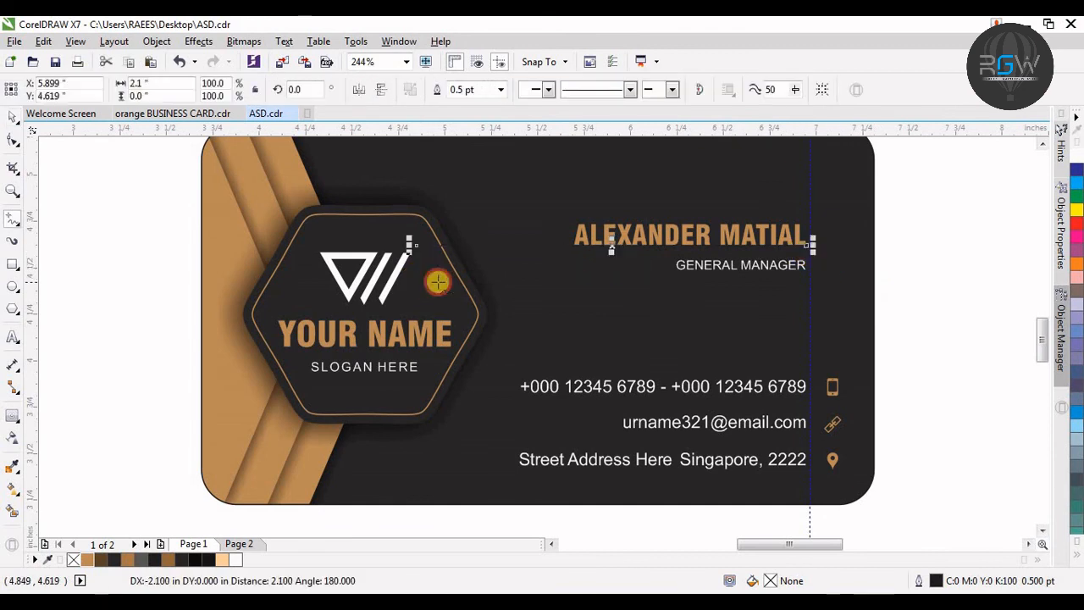
{"action": "right_click", "coordinate": [224, 560]}
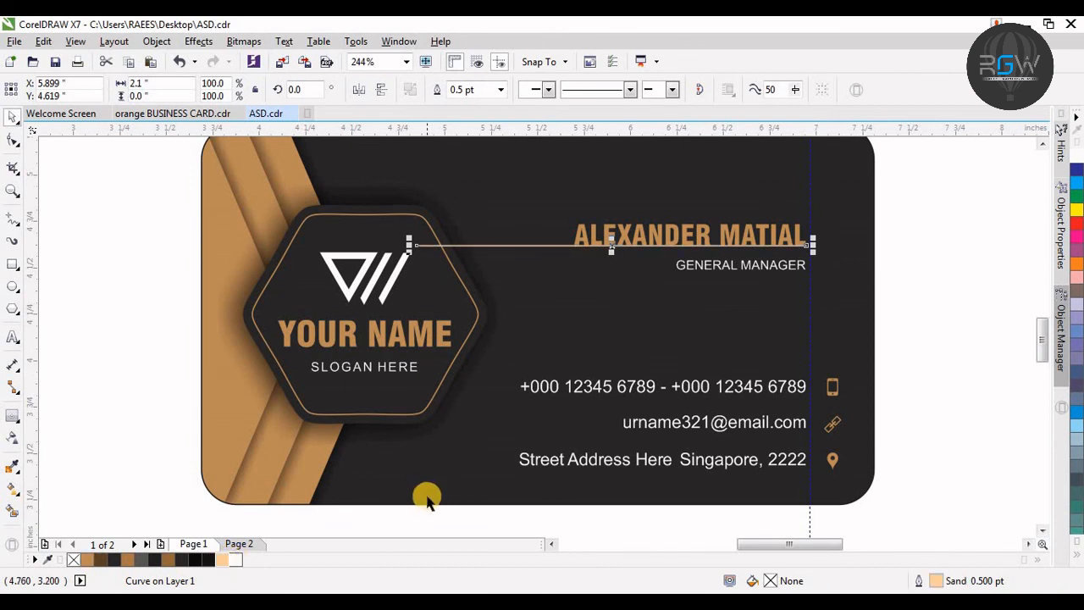
- Set the line's outline width to 0.5 pt and nudge it down between the cardholder's name and GENERAL MANAGER
{"action": "key", "text": "F12"}
{"action": "key", "text": "Tab"}
{"action": "type", "text": ".5"}
{"action": "key", "text": "Return"}
{"action": "key", "text": "Down"}
{"action": "key", "text": "Down"}
{"action": "key", "text": "Down"}
{"action": "key", "text": "Down"}
{"action": "key", "text": "Down"}
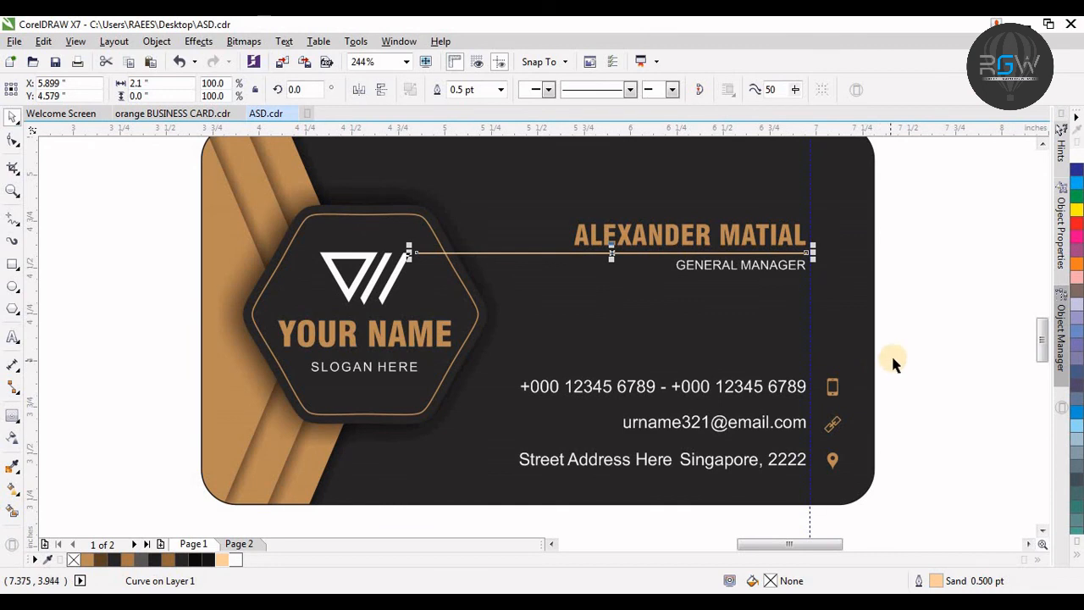
- Move the thin Sand line down 0.1 inch so it sits beneath GENERAL MANAGER
{"action": "key", "text": "Down"}
{"action": "key", "text": "Down"}
{"action": "key", "text": "Down"}
{"action": "key", "text": "Down"}
{"action": "key", "text": "Down"}
{"action": "key", "text": "Down"}
{"action": "key", "text": "Down"}
{"action": "key", "text": "Down"}
{"action": "key", "text": "Down"}
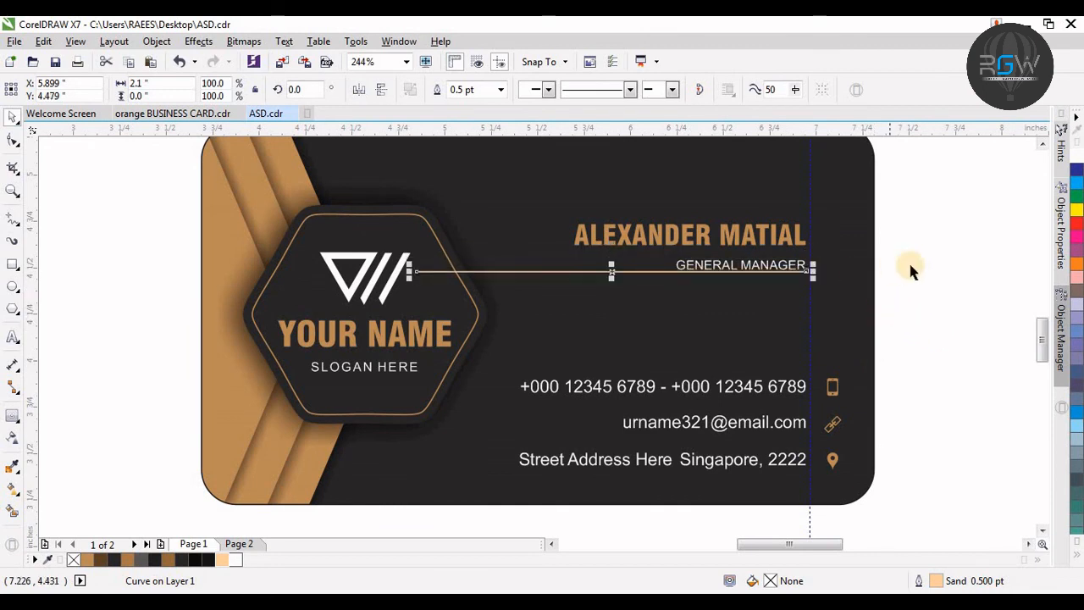
- Nudge the GENERAL MANAGER text up slightly, closer to the cardholder's name and clear of the line
{"action": "left_click_drag", "start_coordinate": [623, 310], "coordinate": [701, 314]}
{"action": "key", "text": "Up"}
{"action": "key", "text": "Up"}
{"action": "key", "text": "Up"}
- Select the cardholder's name, GENERAL MANAGER and the line without the card background, and tuck the line's inner end behind the hexagon
{"action": "left_click", "coordinate": [994, 206]}
{"action": "left_click_drag", "start_coordinate": [995, 206], "coordinate": [663, 227]}
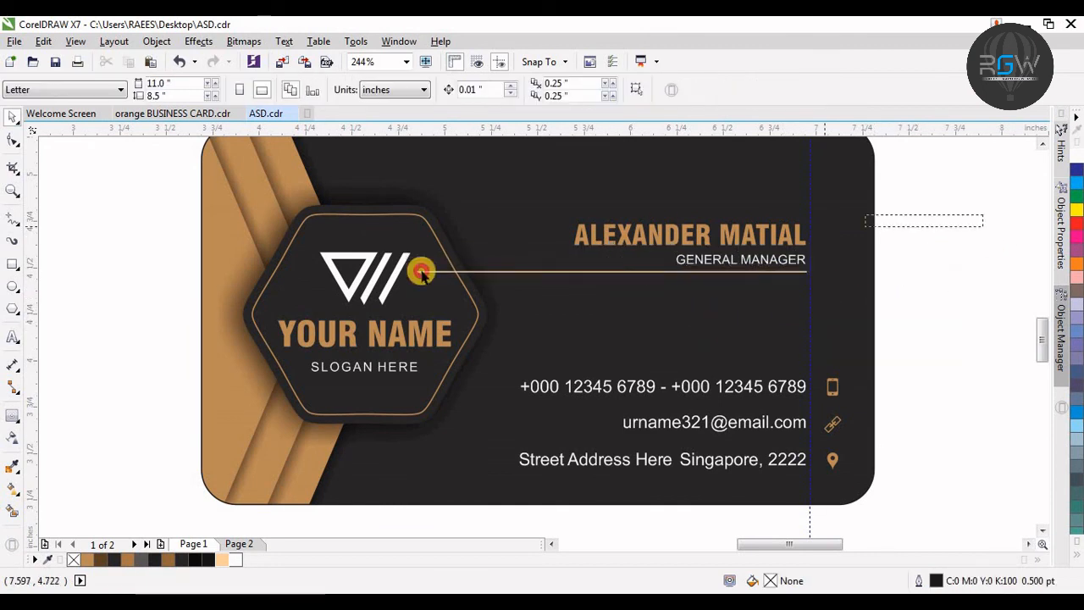
{"action": "left_click_drag", "start_coordinate": [982, 214], "coordinate": [373, 298]}
{"action": "left_click", "coordinate": [794, 310], "text": "shift"}
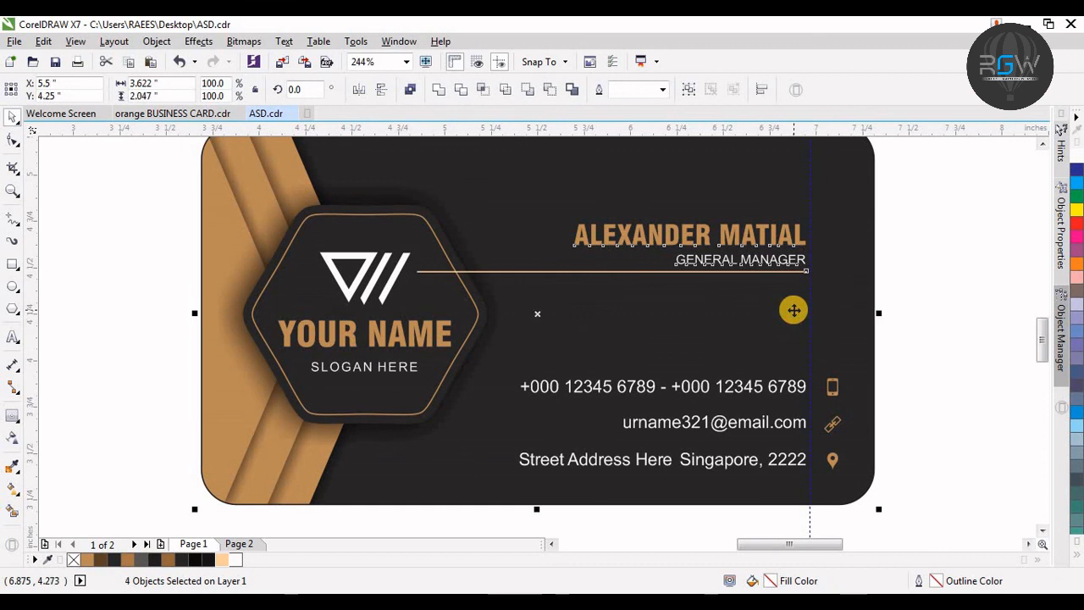
{"action": "left_click", "coordinate": [983, 410]}
- Select the phone, link and location icons and shift them slightly closer to the contact details
{"action": "left_click_drag", "start_coordinate": [977, 334], "coordinate": [800, 521]}
{"action": "left_click", "coordinate": [950, 411]}
{"action": "left_click_drag", "start_coordinate": [841, 424], "coordinate": [876, 325]}
- Set the phone, e-mail and address text lines to a font size of 6 pt
{"action": "left_click_drag", "start_coordinate": [490, 469], "coordinate": [589, 464]}
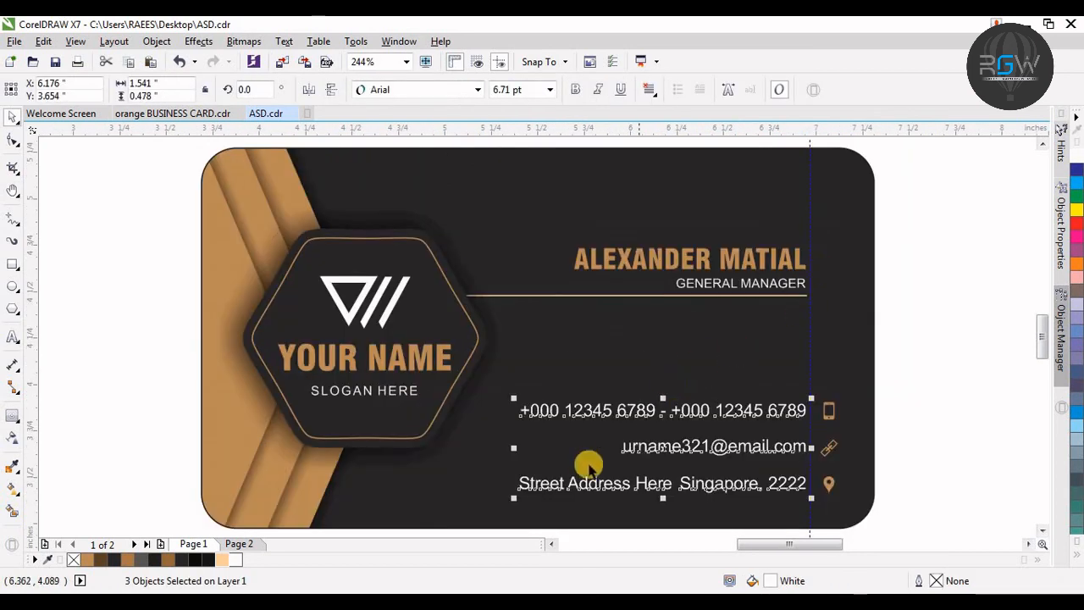
{"action": "left_click", "coordinate": [524, 94]}
{"action": "type", "text": "6"}
{"action": "key", "text": "Return"}
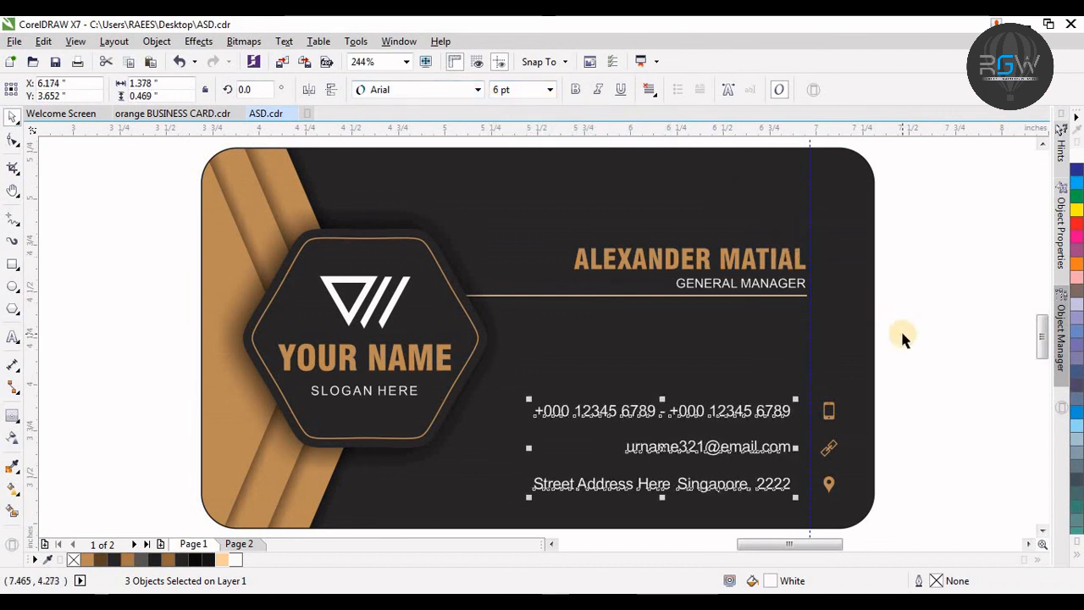
{"action": "left_click", "coordinate": [482, 434]}
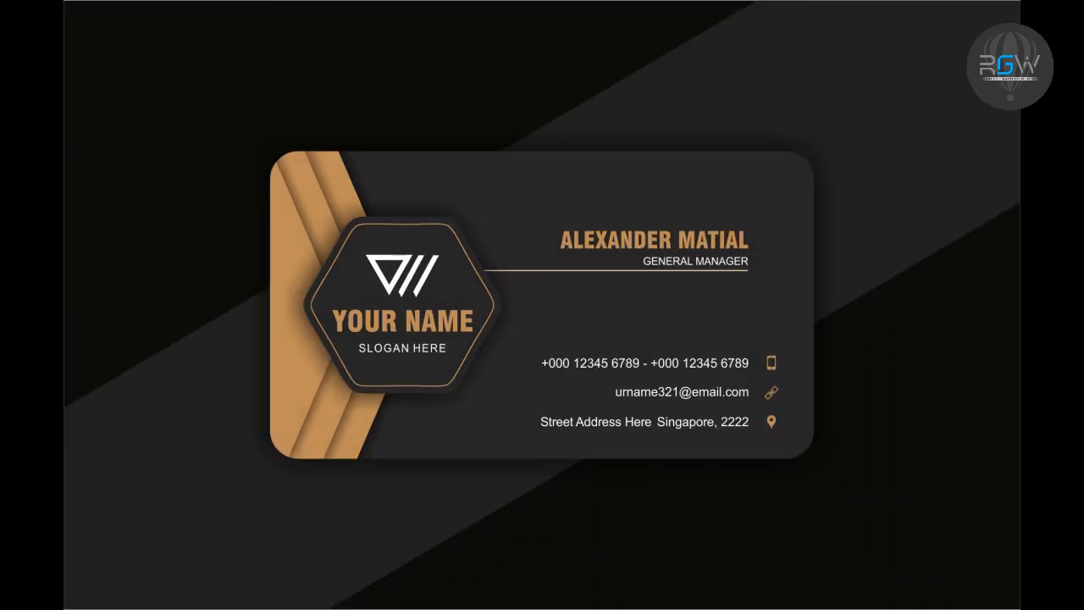